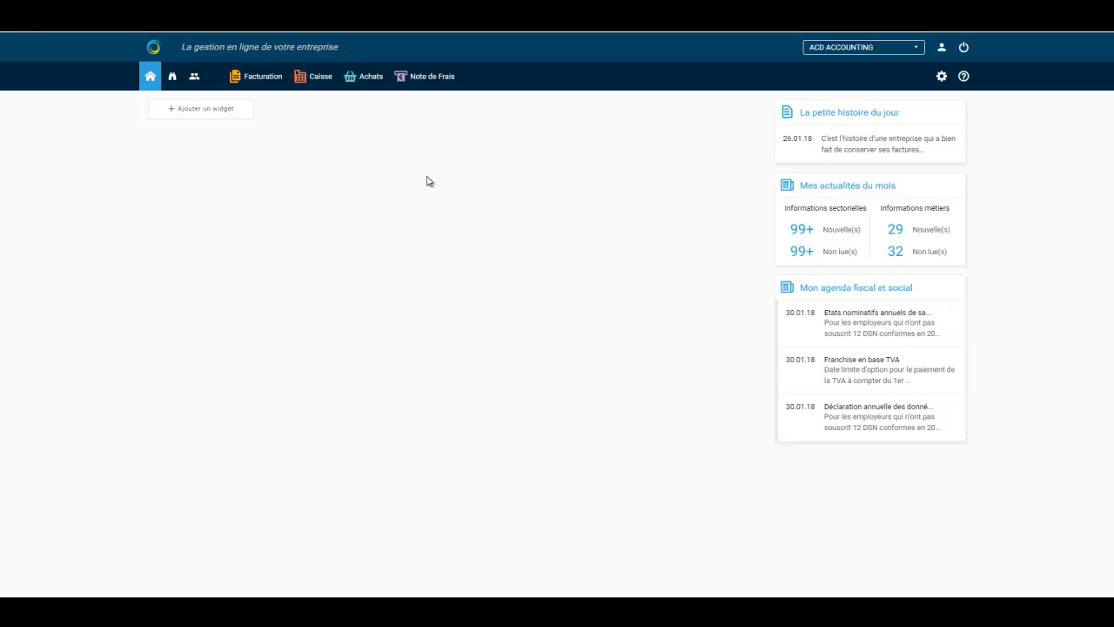
# Open Gestion des utilisateurs from the settings gear to list ACD ACCOUNTING's users and modules
pyautogui.click(940, 83)
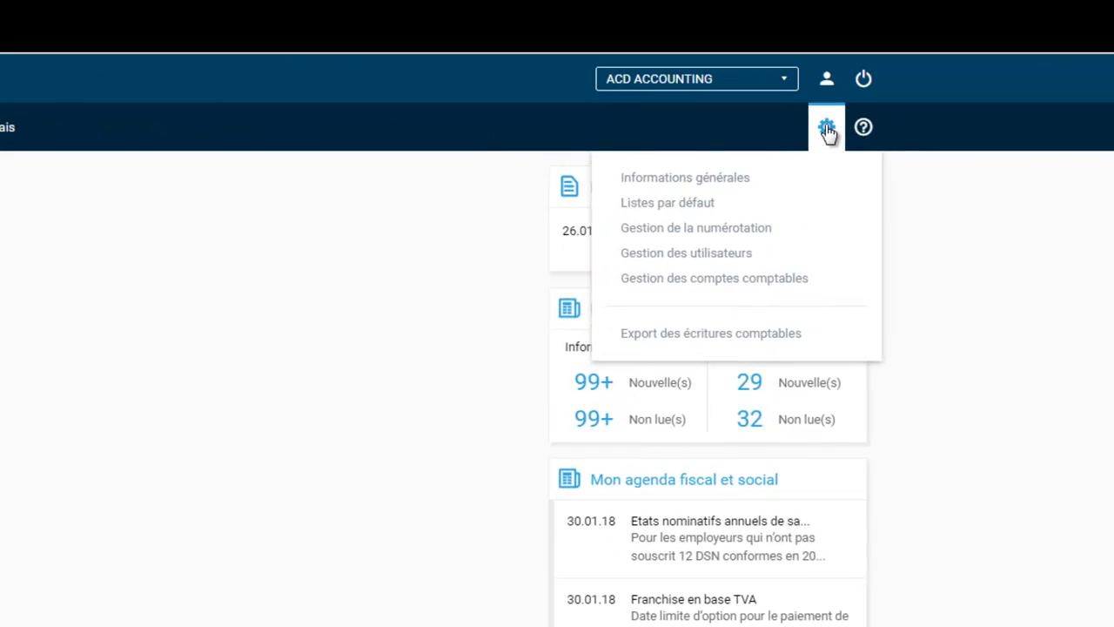
pyautogui.click(705, 254)
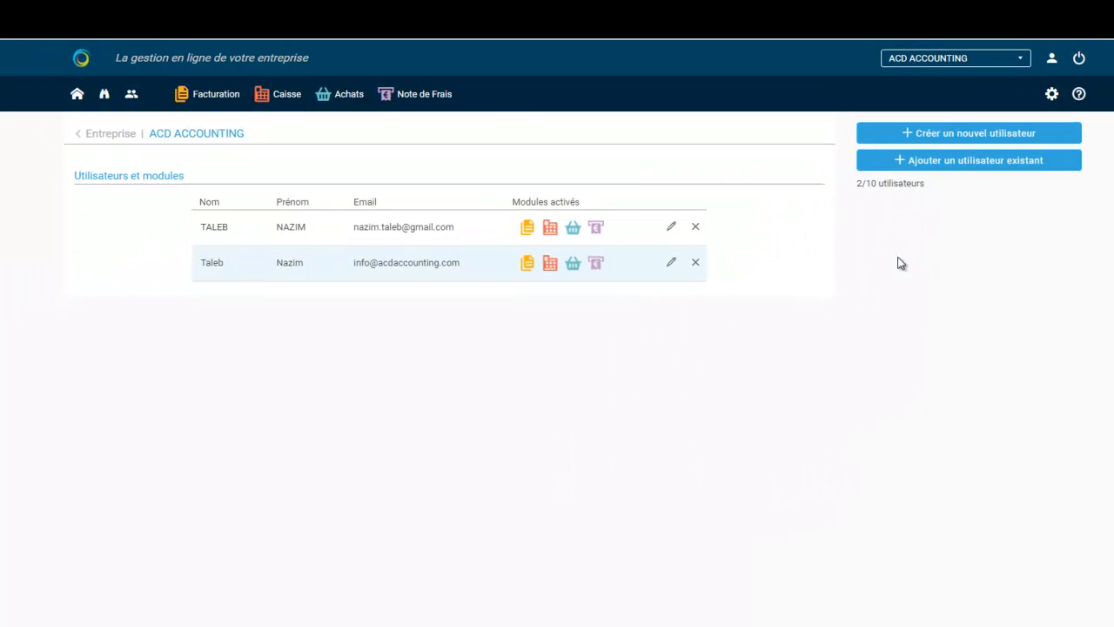
pyautogui.click(962, 135)
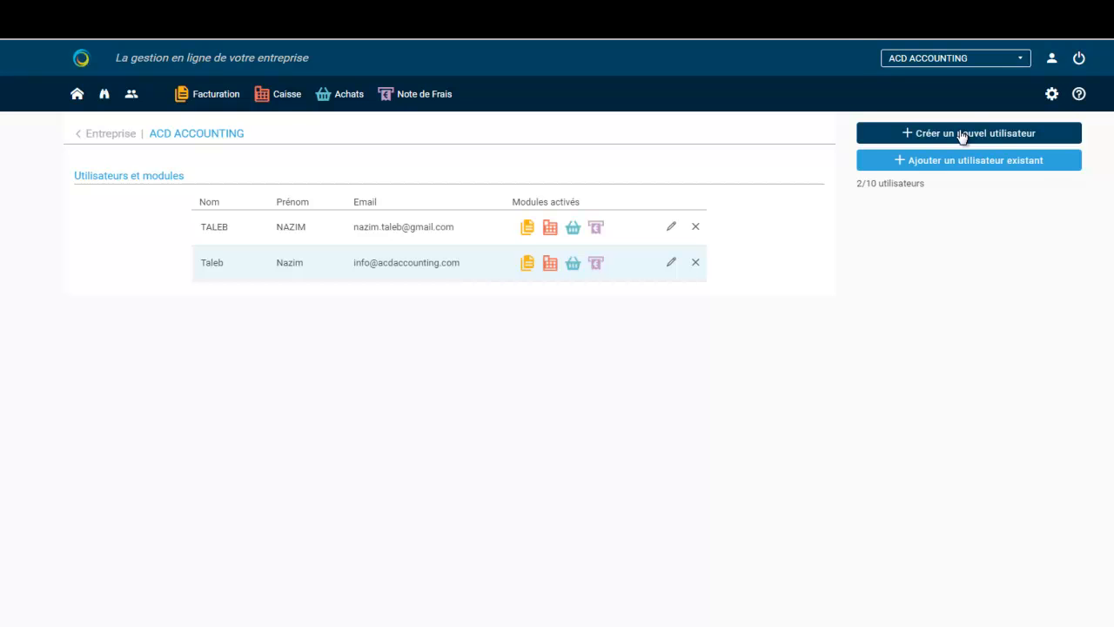
pyautogui.click(962, 134)
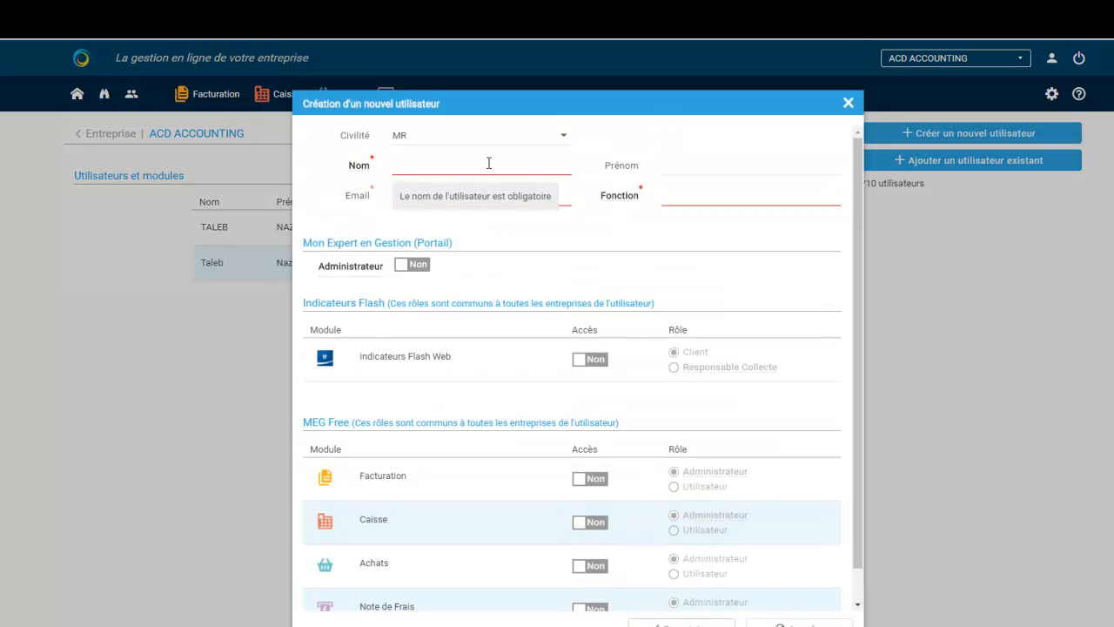
pyautogui.click(489, 163)
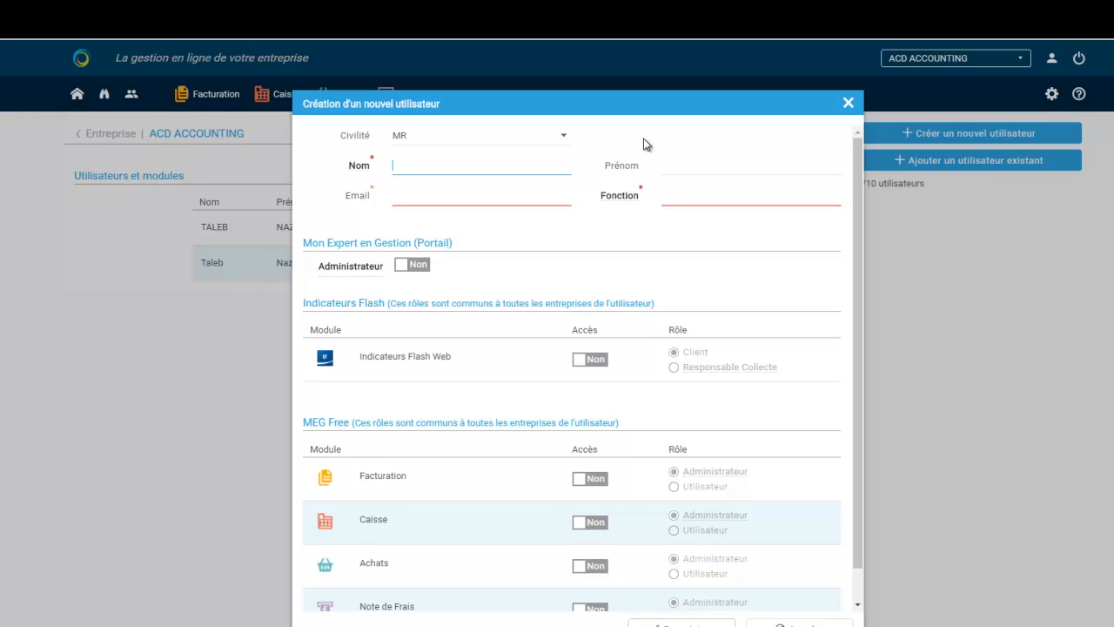
pyautogui.press('Tab')
pyautogui.hotkey('shift', 'Tab')
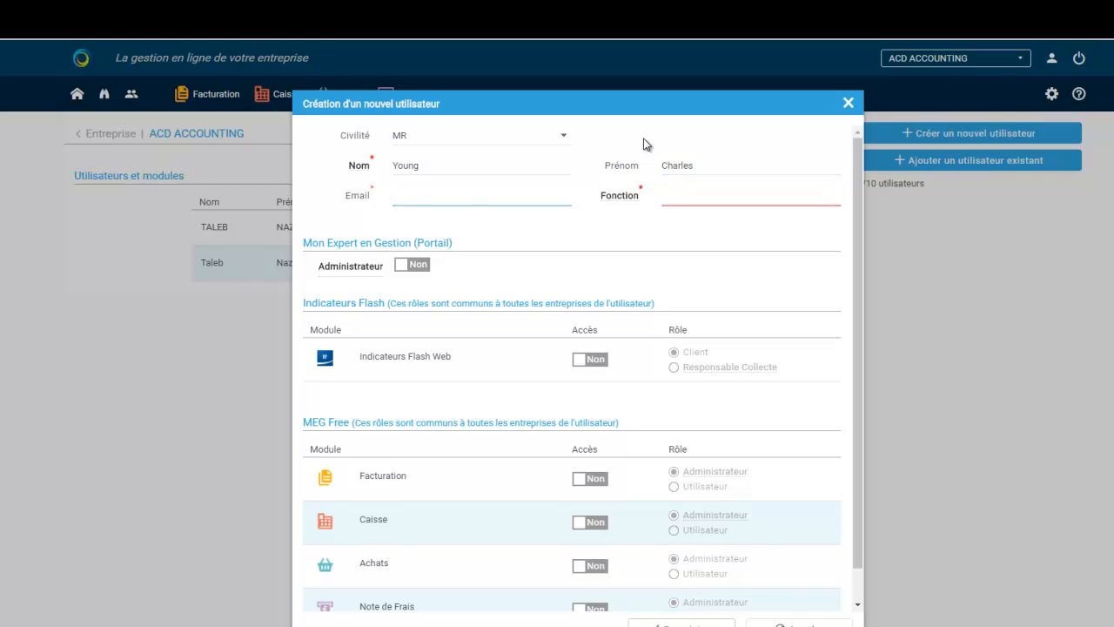
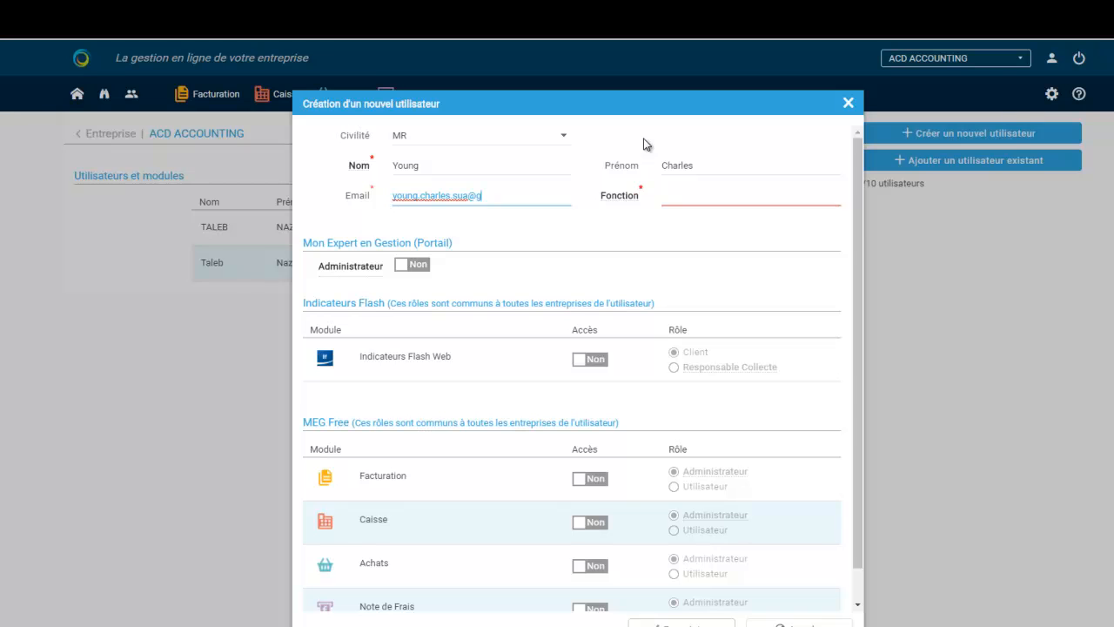
# Set the new user's function to Collaborateur Senior
pyautogui.click(691, 199)
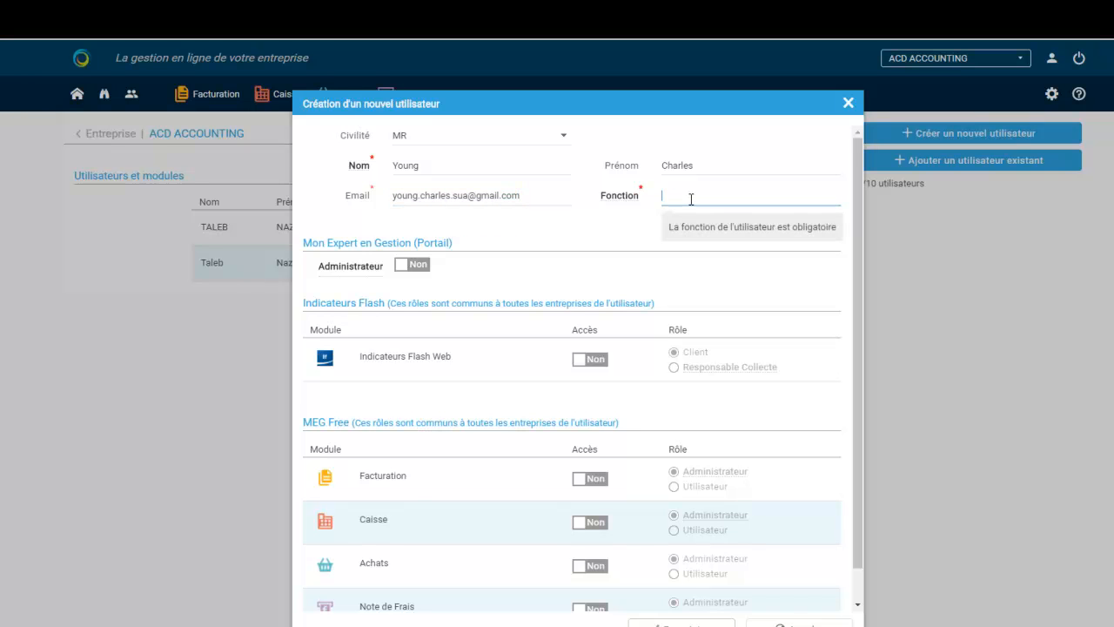
pyautogui.write('Co')
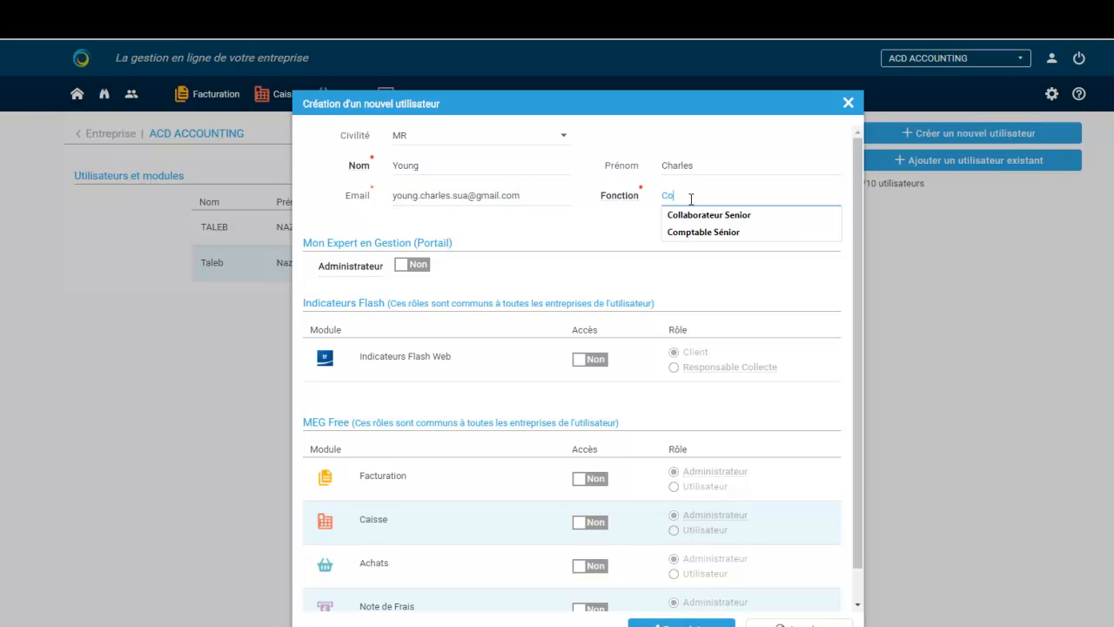
pyautogui.press('Down')
pyautogui.press('Return')
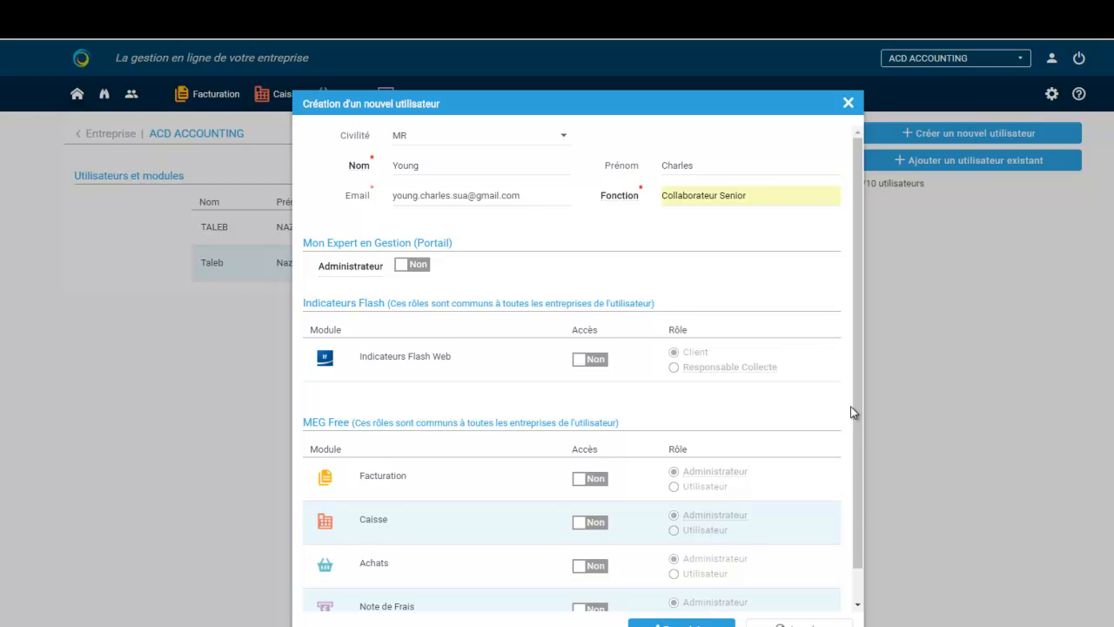
# Set Note de Frais access to Oui with the Utilisateur role and save the user, bringing users to 3/10
pyautogui.scroll(-1, 855, 432)
pyautogui.scroll(-1, 855, 432)
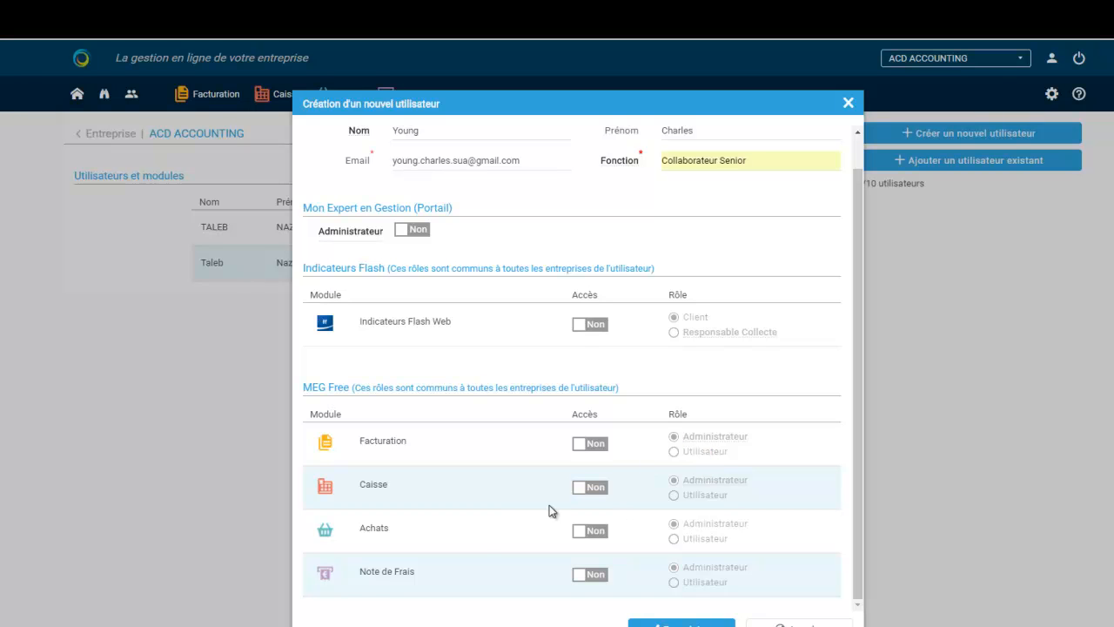
pyautogui.click(581, 576)
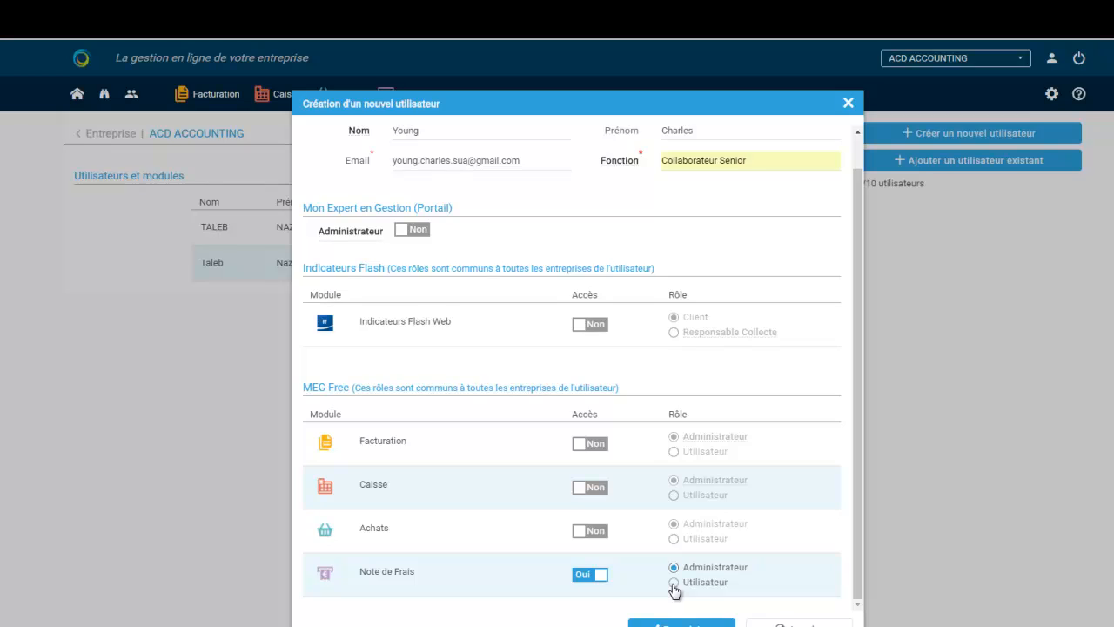
pyautogui.click(674, 582)
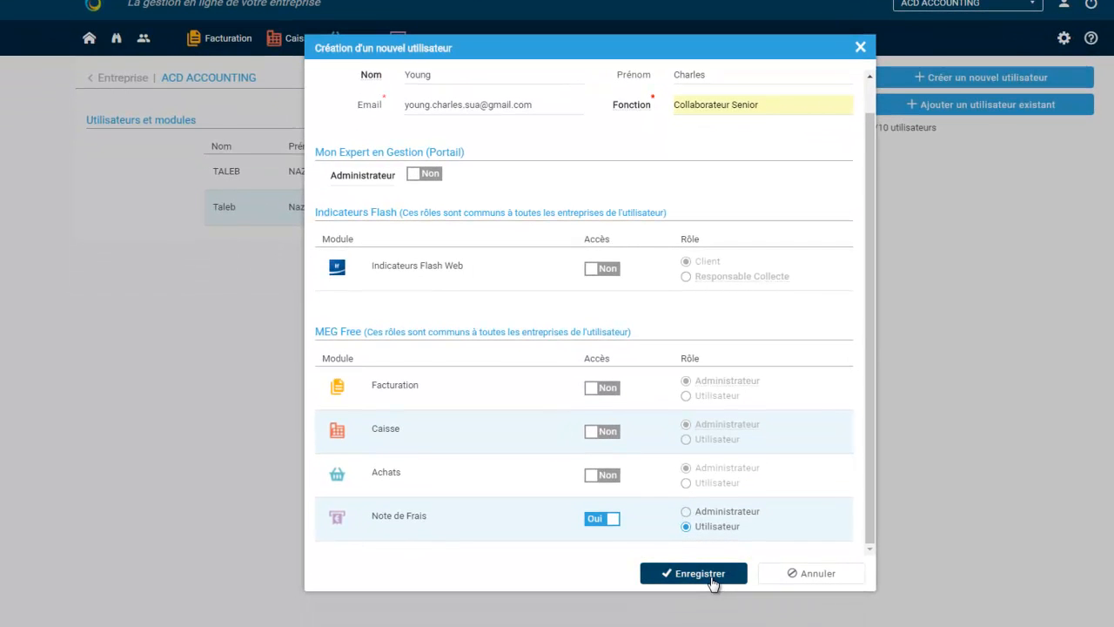
pyautogui.click(712, 576)
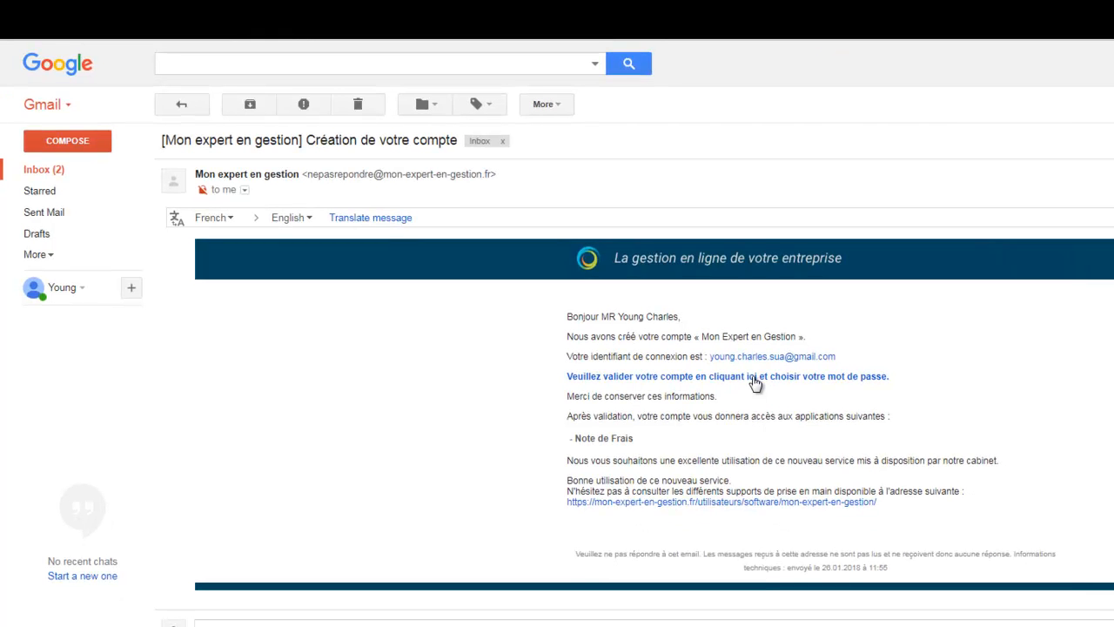
# Follow the 'cliquant ici' validation link in the Création de votre compte e-mail
pyautogui.click(752, 376)
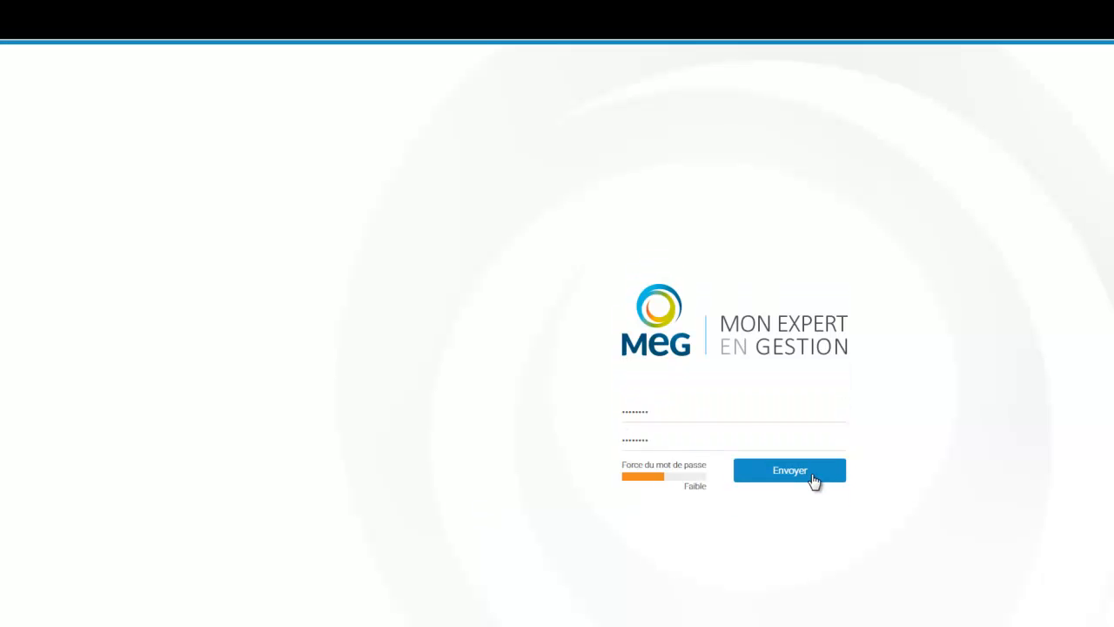
# Submit the confirmed new password, then sign in with the new user's e-mail replacing the prefilled login
pyautogui.click(814, 480)
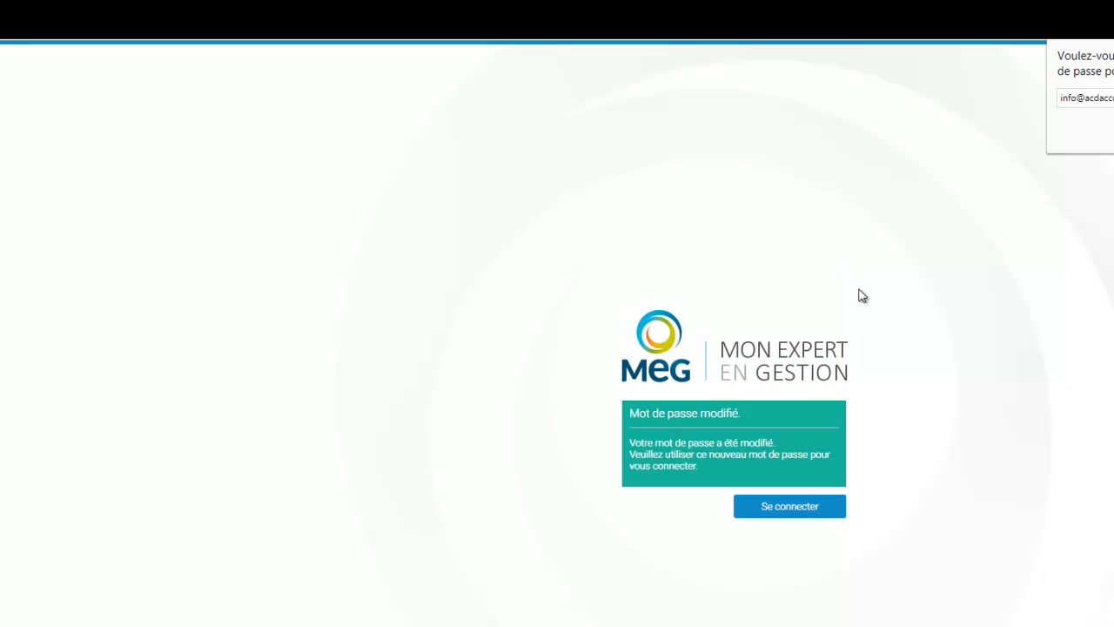
pyautogui.click(790, 507)
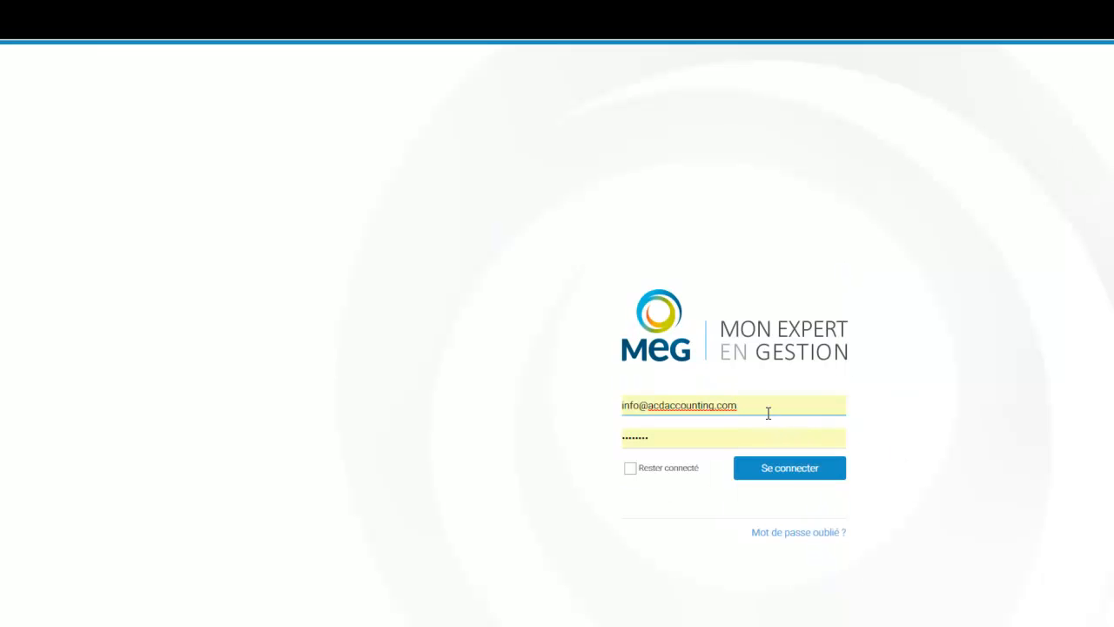
pyautogui.moveTo(733, 407); pyautogui.dragTo(503, 418)
pyautogui.hotkey('ctrl', 'v')
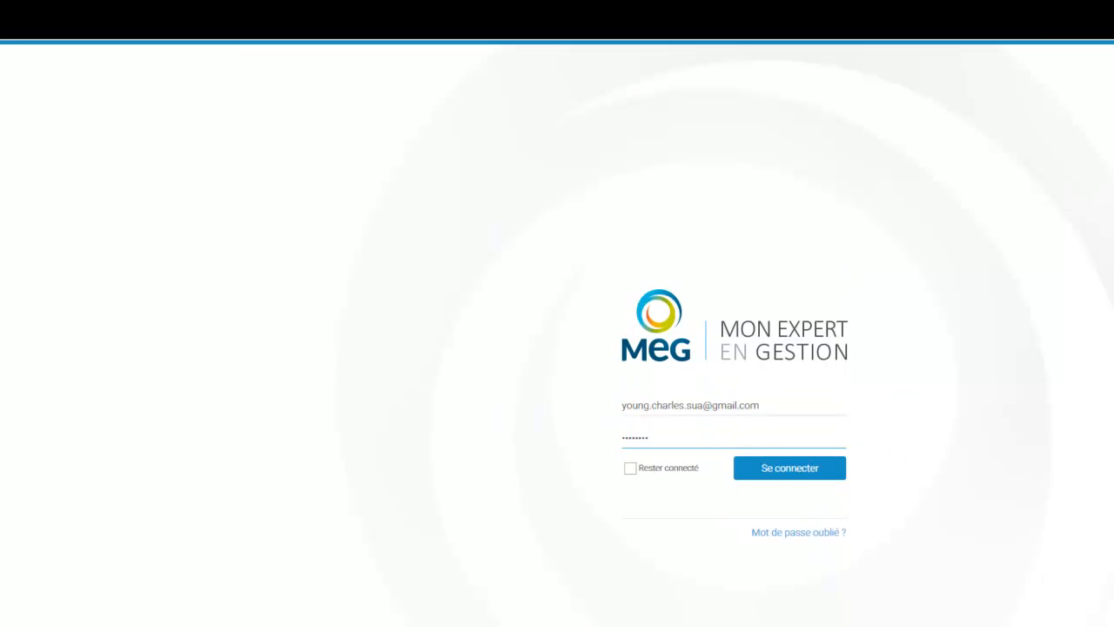
pyautogui.click(786, 481)
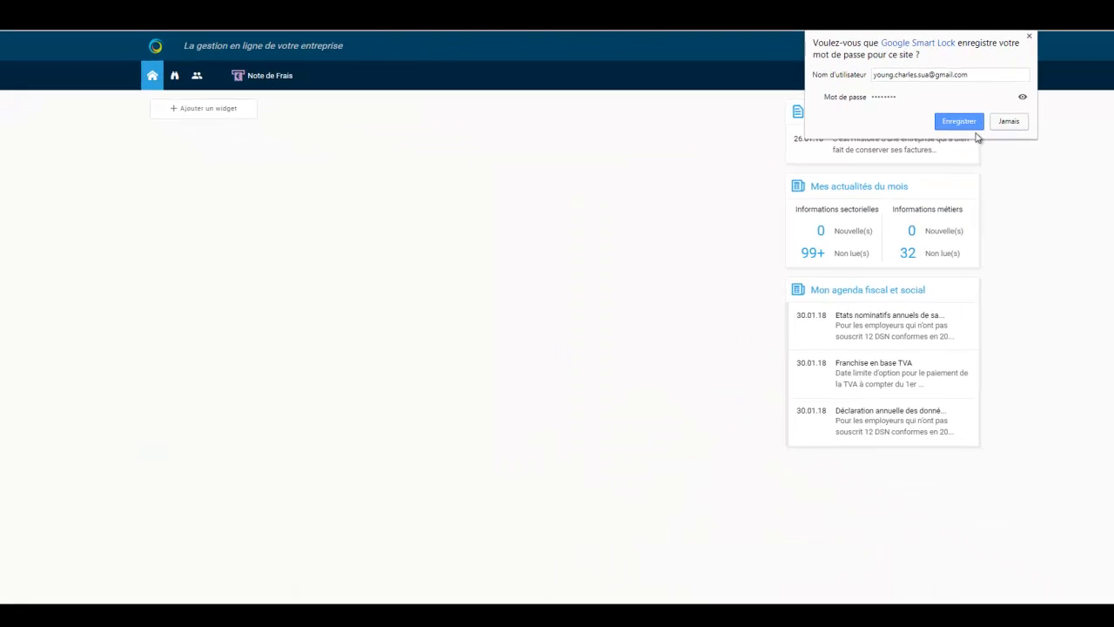
# Dismiss the Smart Lock password prompt, open Note de Frais and add a new expense report
pyautogui.click(1027, 37)
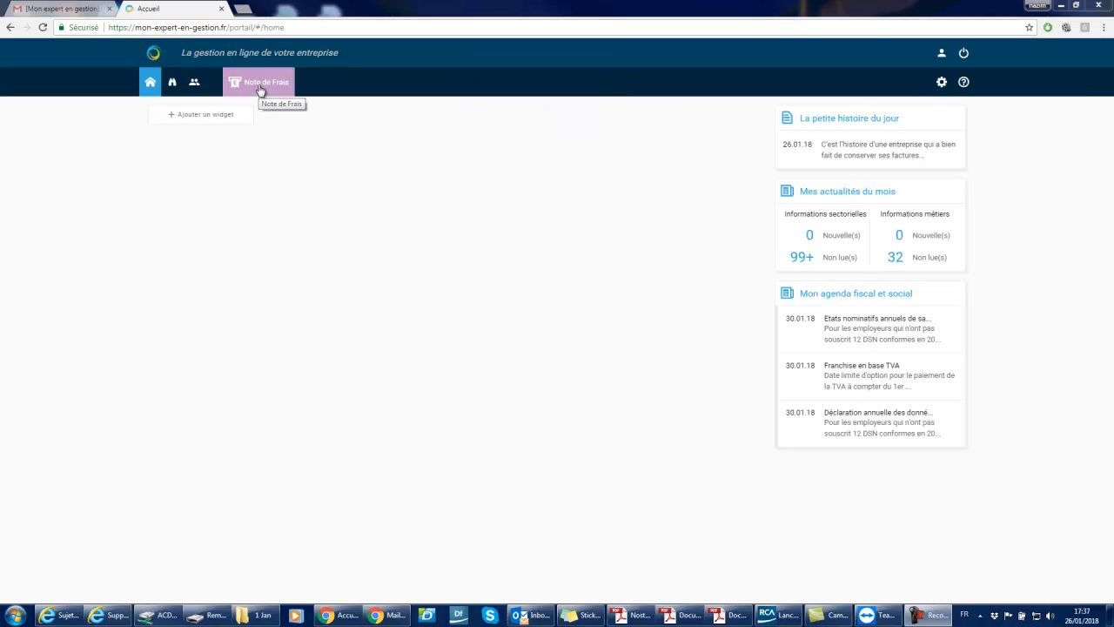
pyautogui.click(259, 91)
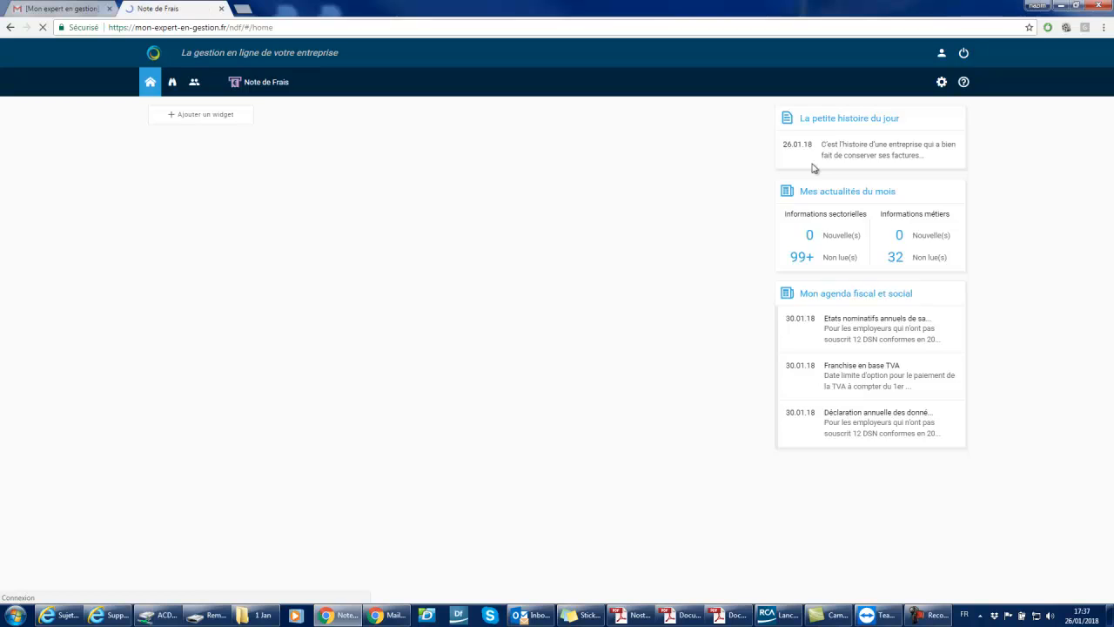
pyautogui.click(597, 268)
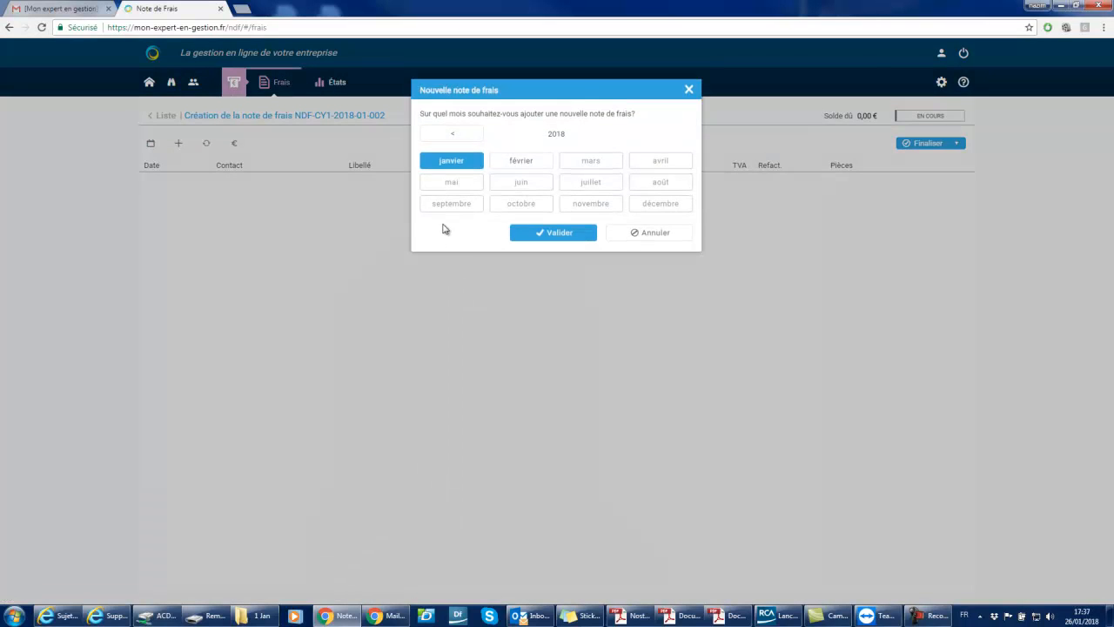
pyautogui.click(461, 164)
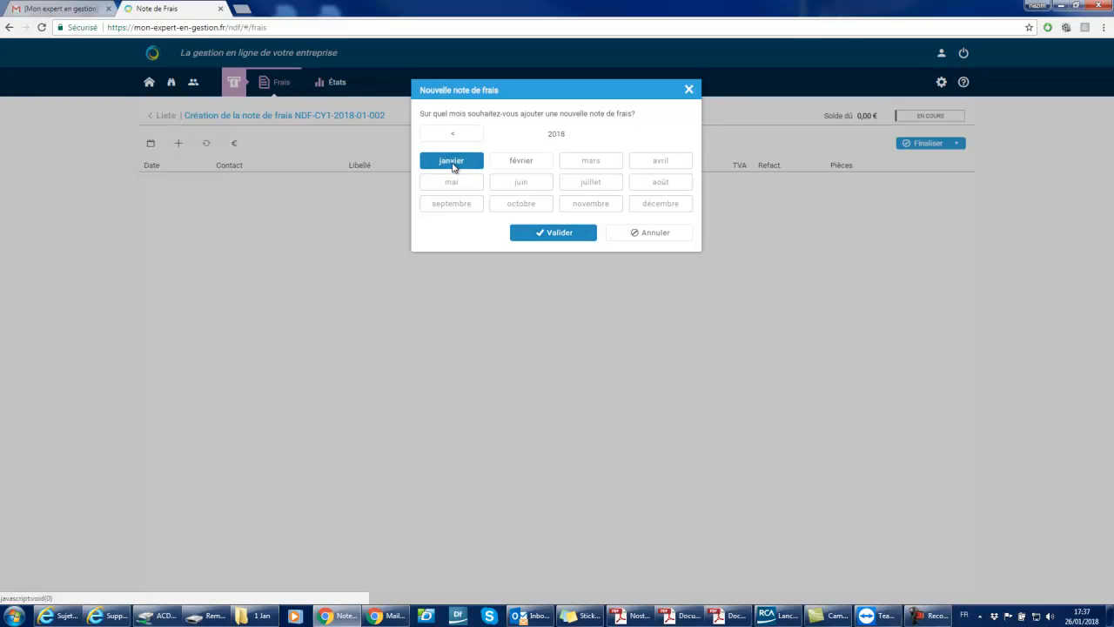
pyautogui.click(561, 235)
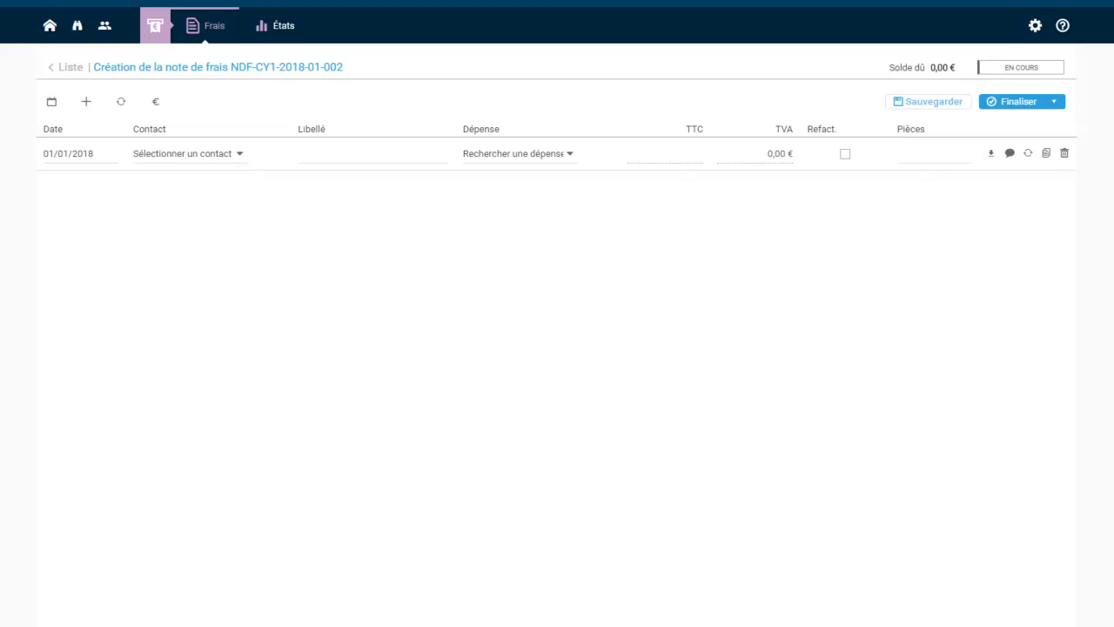
# Bring up the receipts folder and open both L'Olivier receipt PDFs to read them
pyautogui.click(302, 626)
pyautogui.moveTo(789, 49); pyautogui.dragTo(512, 39)
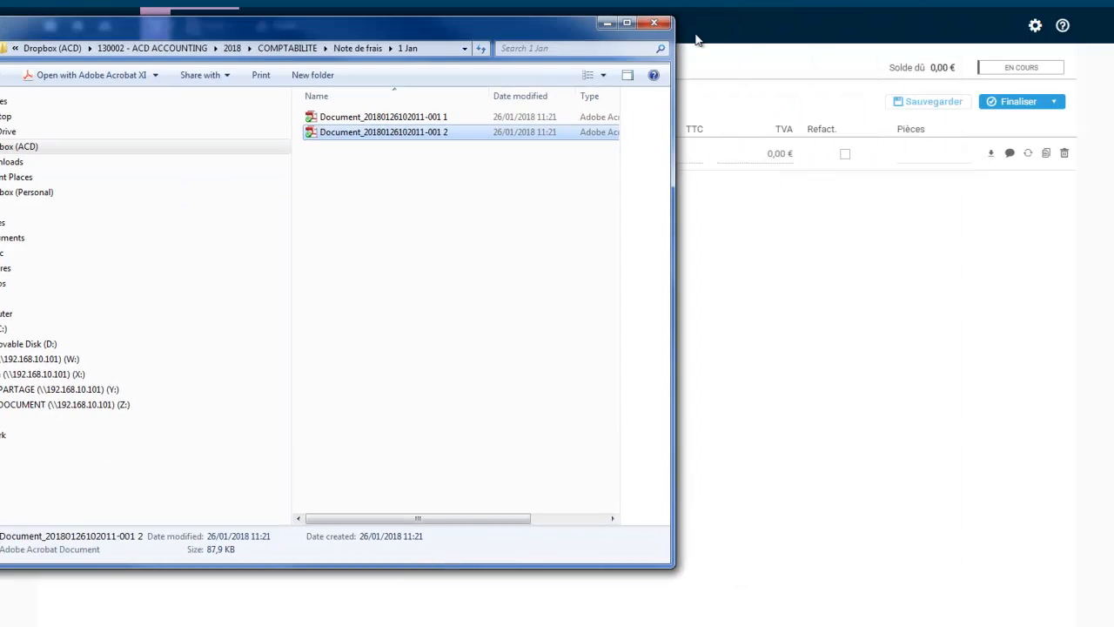
pyautogui.doubleClick(397, 117)
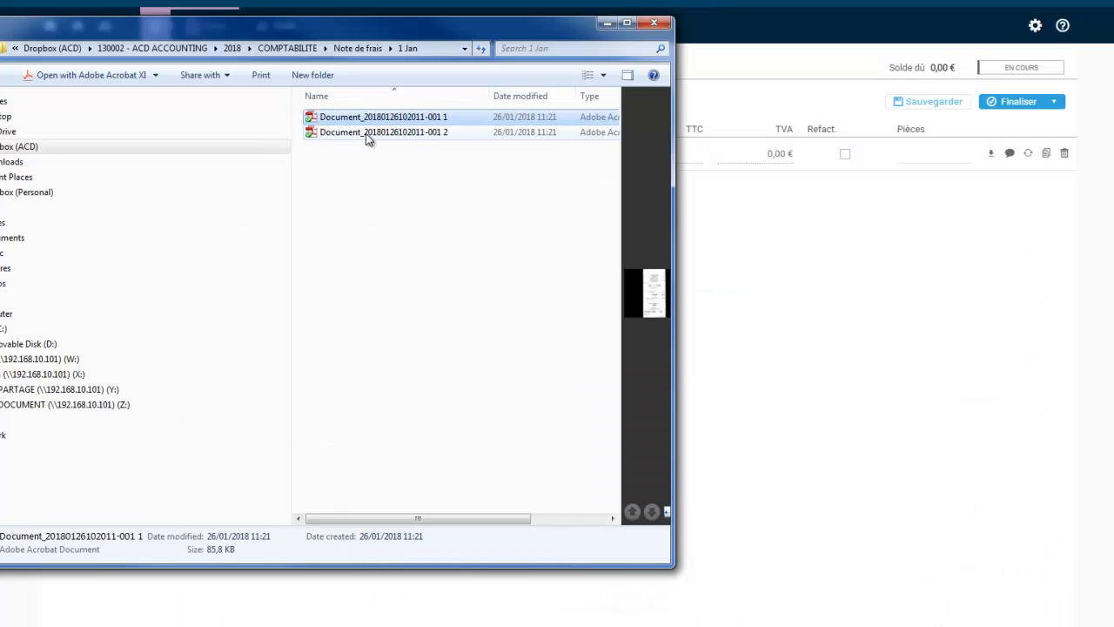
pyautogui.doubleClick(365, 133)
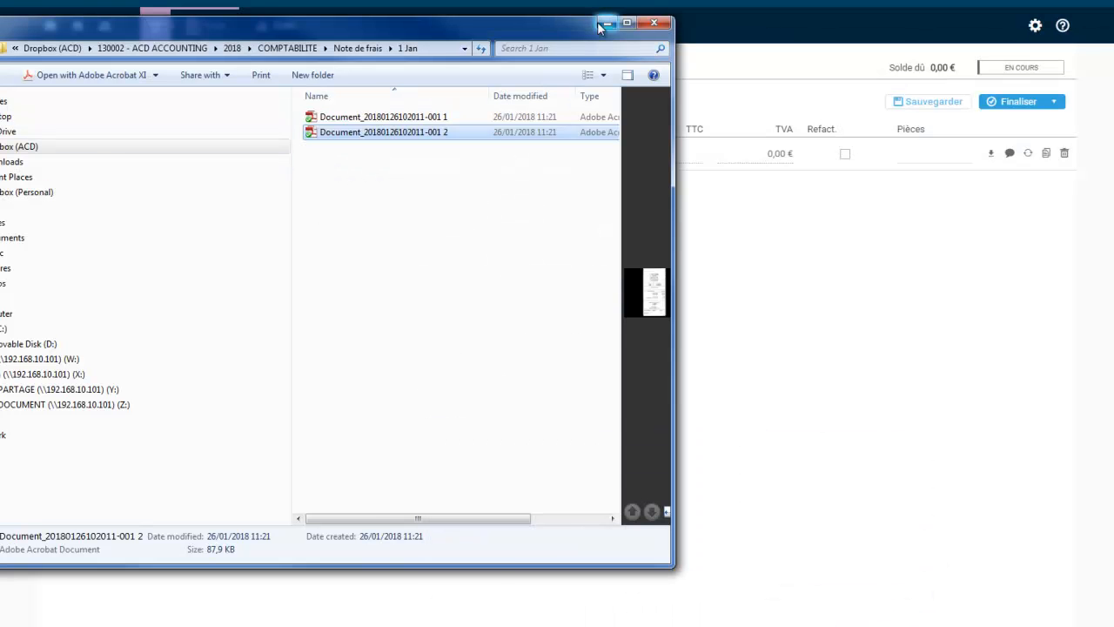
# Date the expense line 25/01/2018, leave the contact unset, and label it L'olivier
pyautogui.click(600, 17)
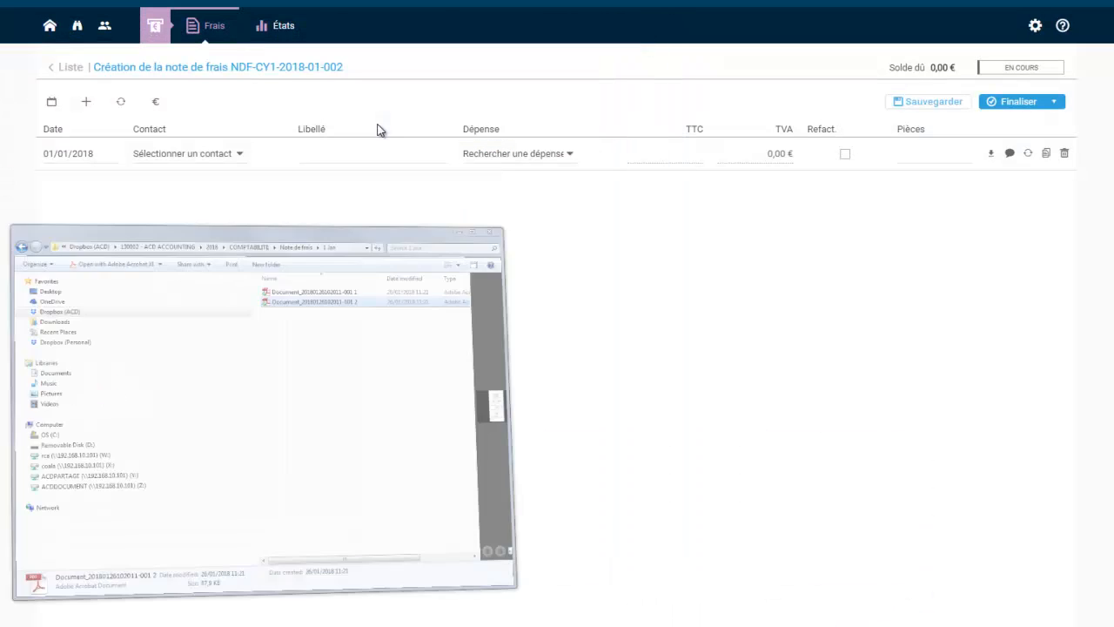
pyautogui.click(106, 153)
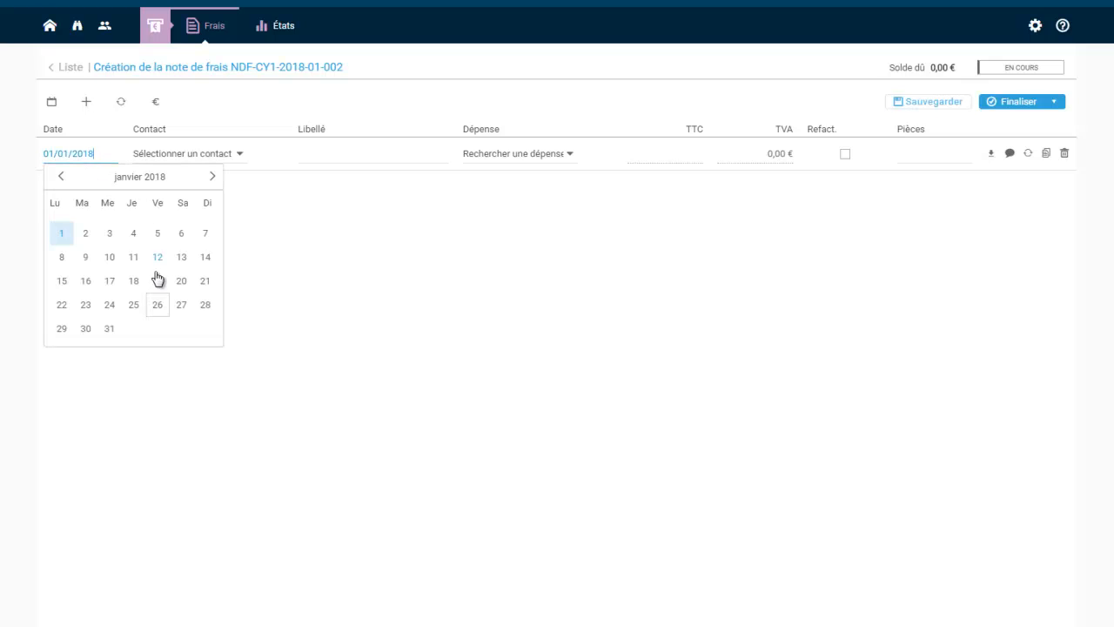
pyautogui.click(134, 305)
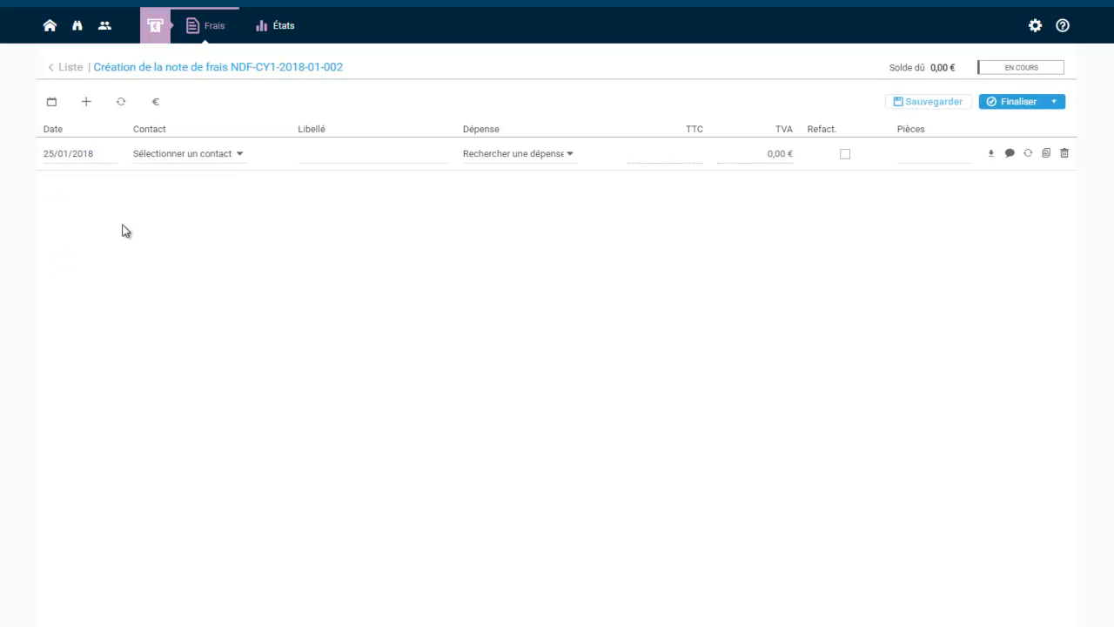
pyautogui.click(240, 155)
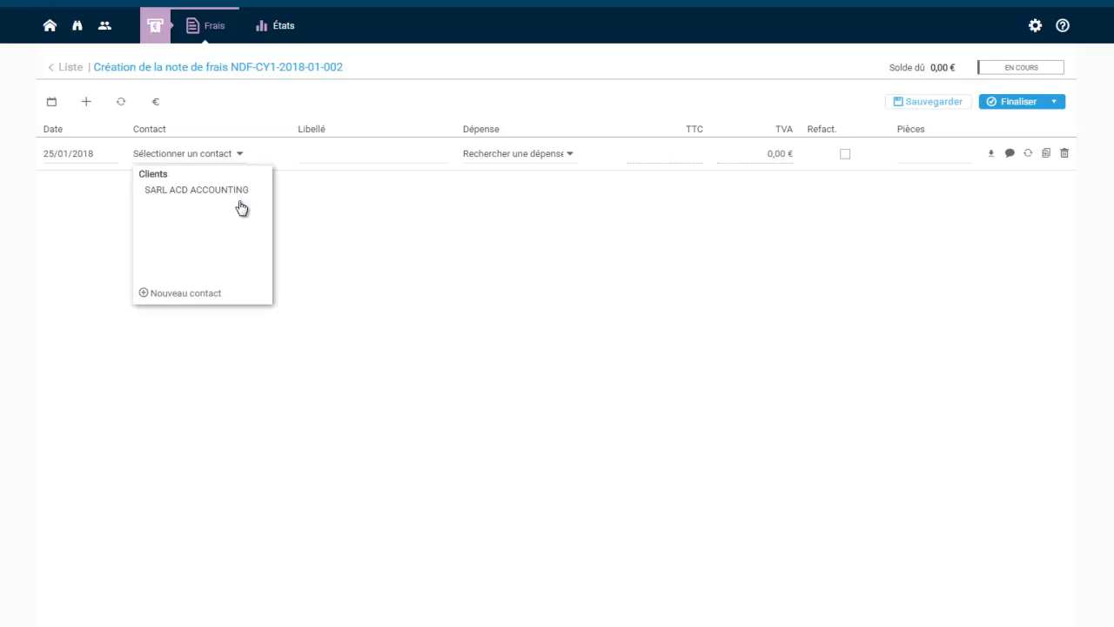
pyautogui.click(169, 294)
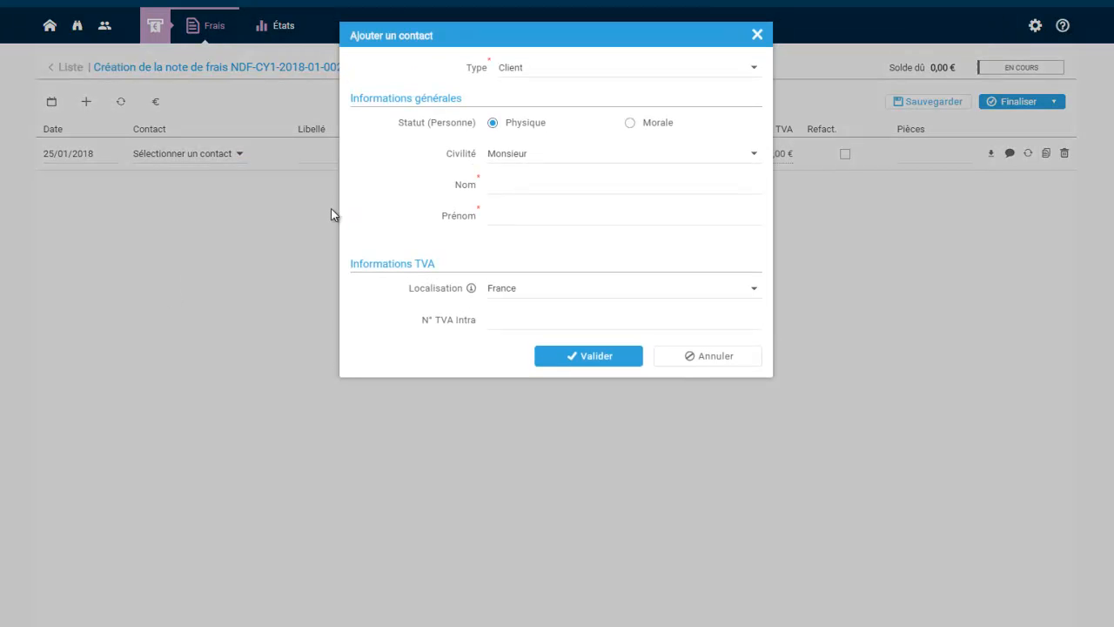
pyautogui.click(724, 364)
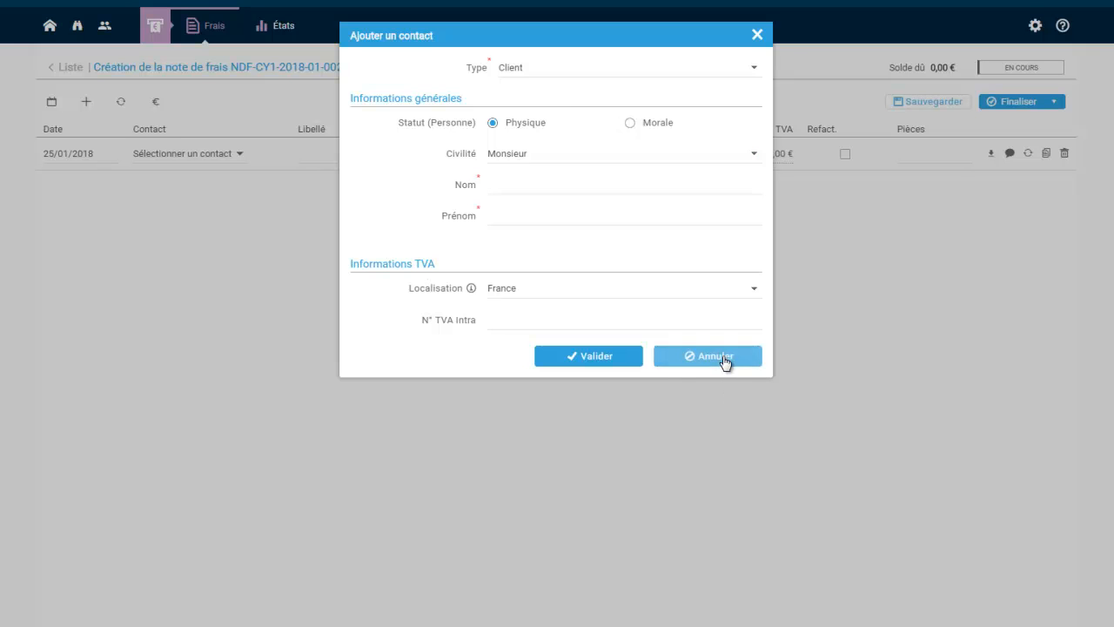
pyautogui.click(363, 156)
pyautogui.write("L'olivier")
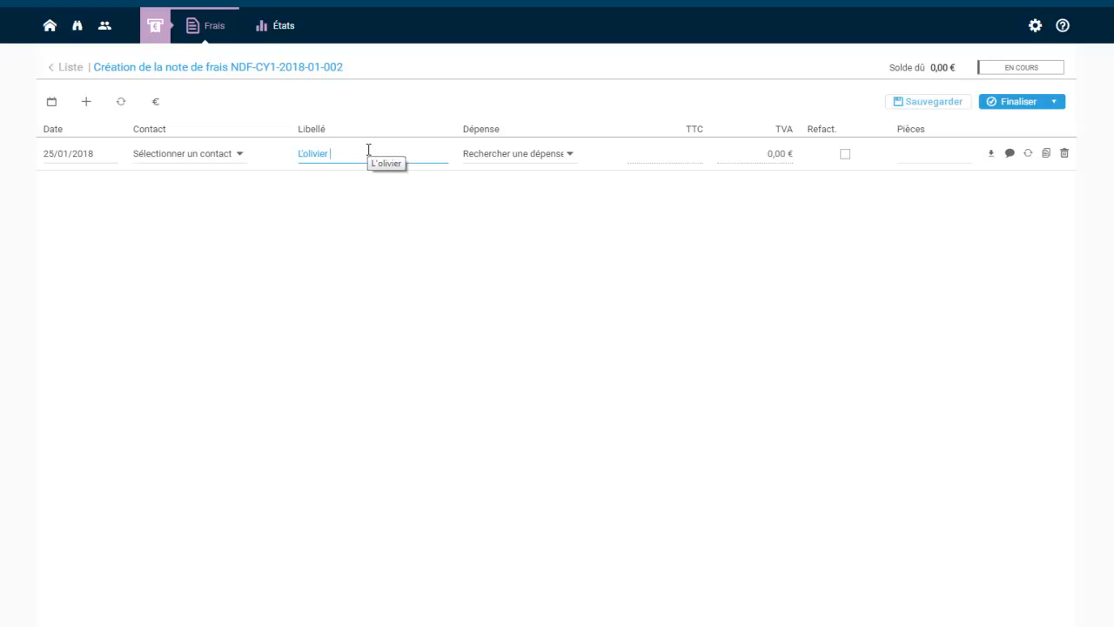
# Search the expense categories for 'res' and set the line's category to Restaurant
pyautogui.click(572, 156)
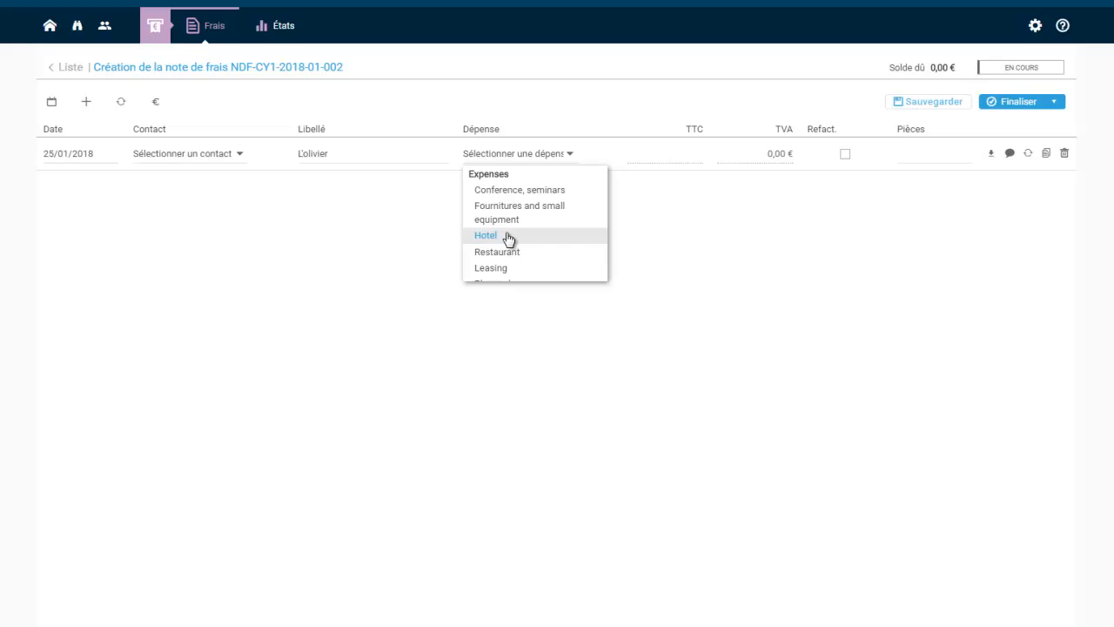
pyautogui.click(518, 153)
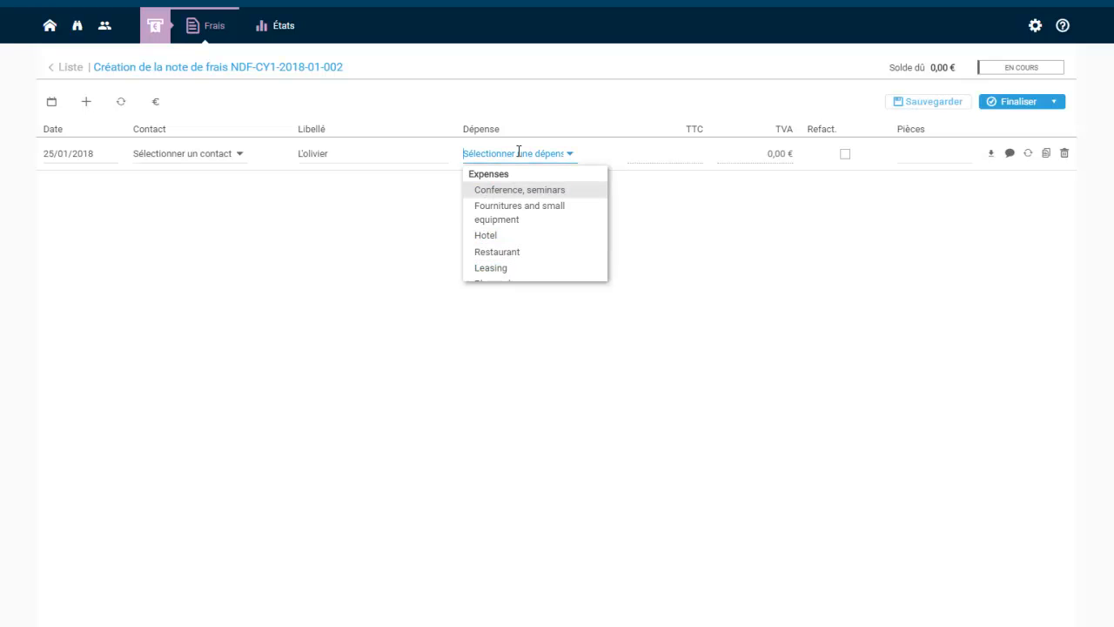
pyautogui.write('phon')
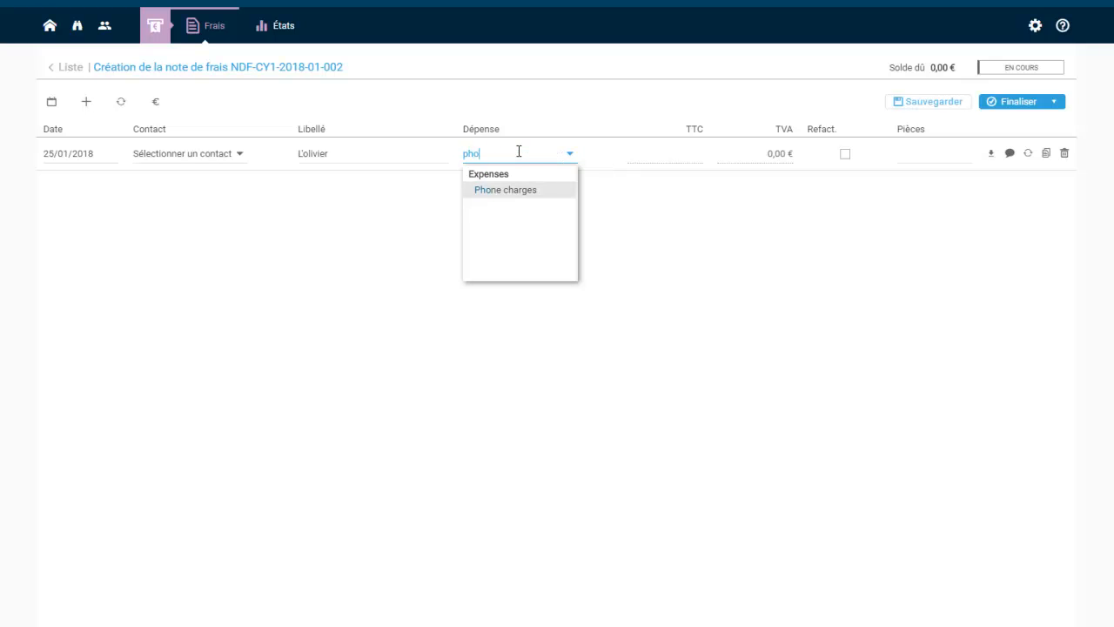
pyautogui.press('BackSpace')
pyautogui.press('BackSpace')
pyautogui.press('BackSpace')
pyautogui.press('BackSpace')
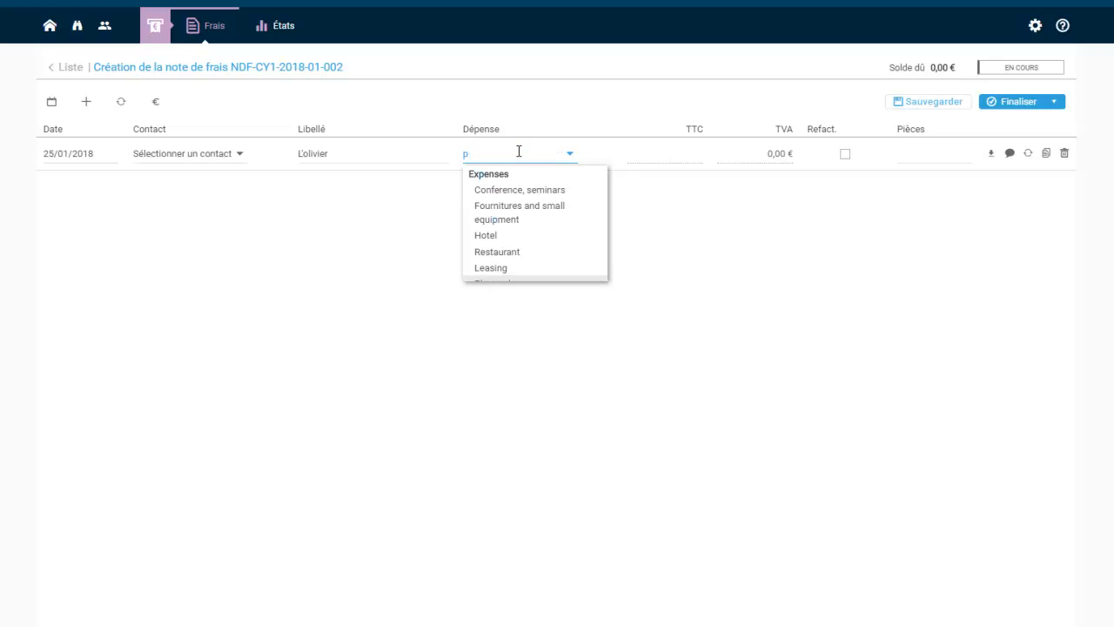
pyautogui.write('tra')
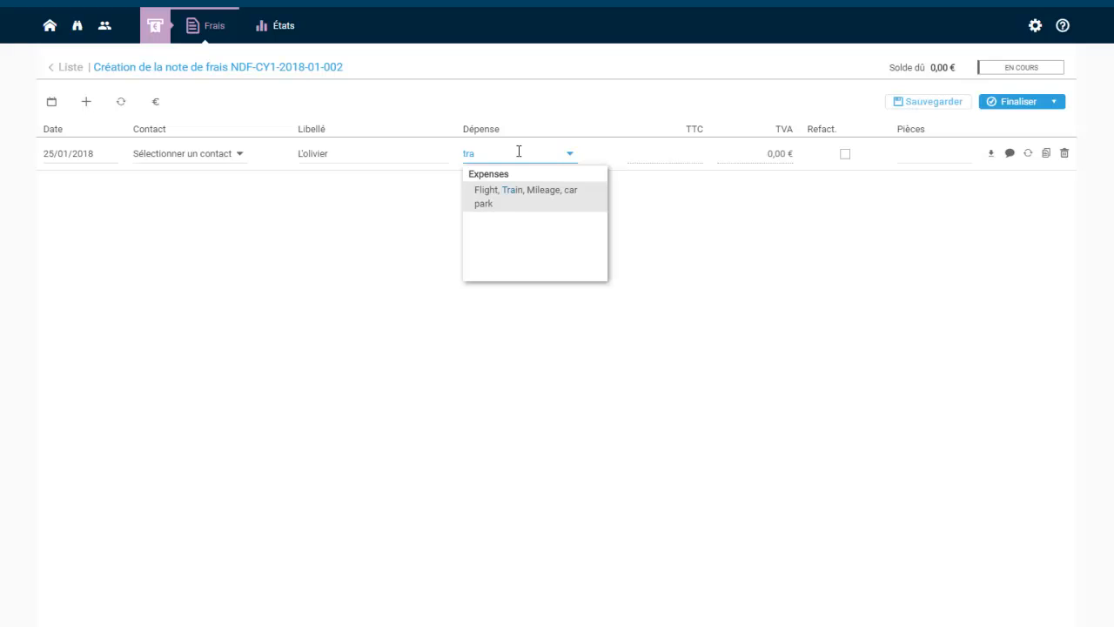
pyautogui.press('BackSpace')
pyautogui.press('BackSpace')
pyautogui.press('BackSpace')
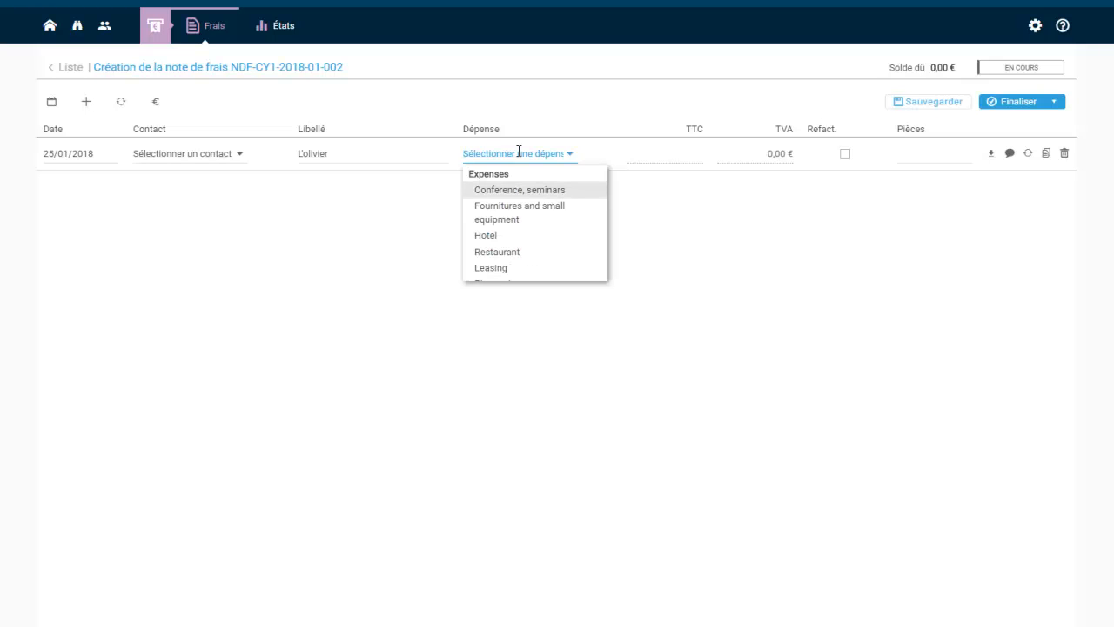
pyautogui.write('res')
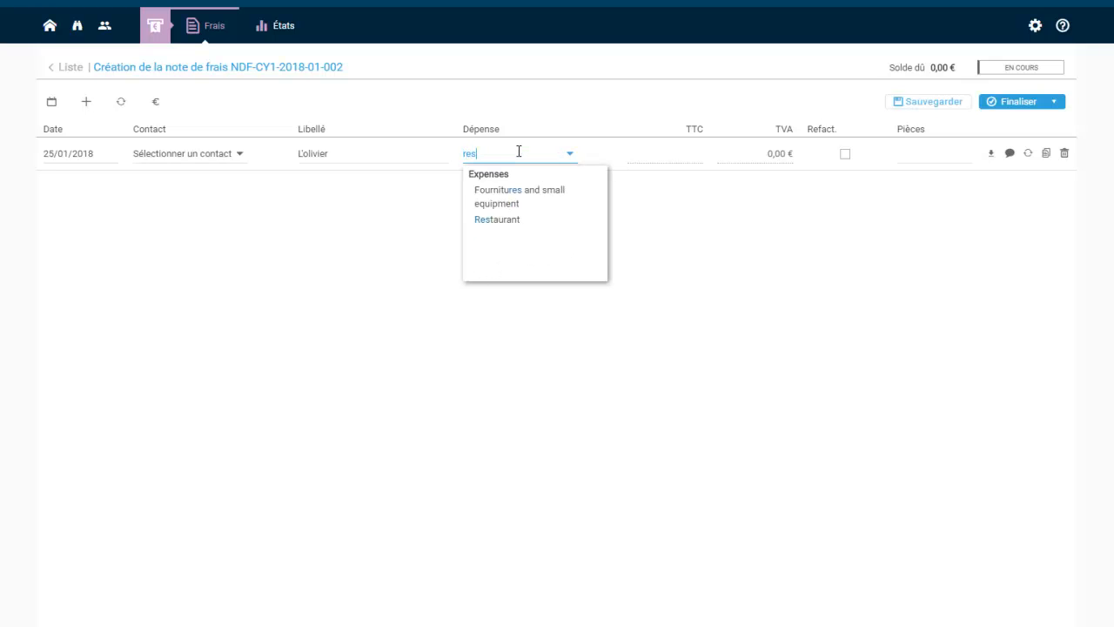
pyautogui.press('Down')
pyautogui.press('Down')
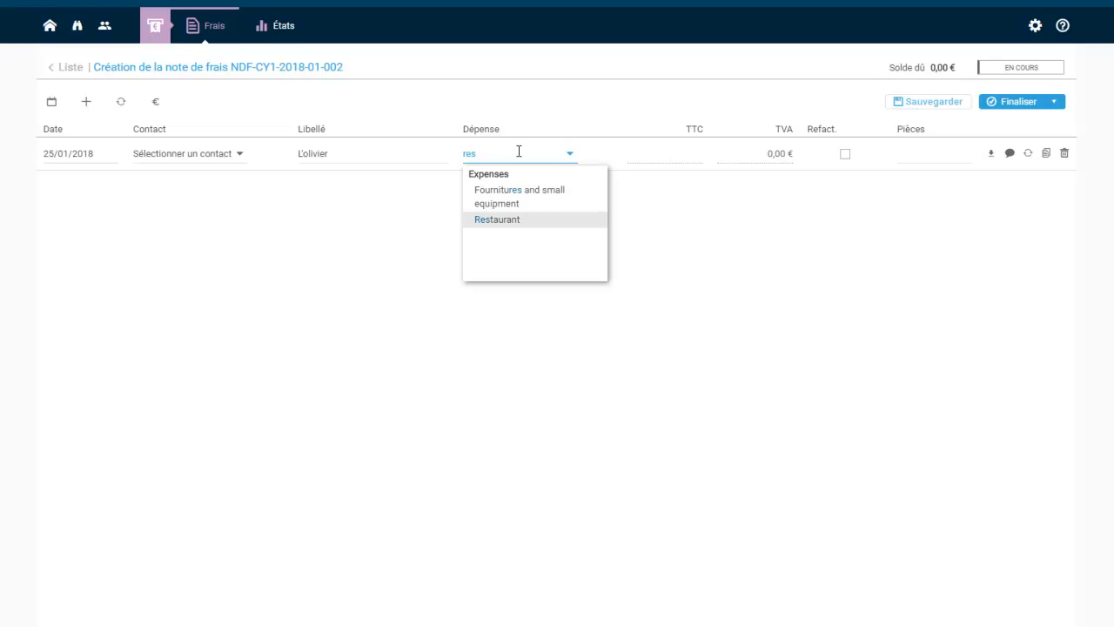
pyautogui.press('Return')
pyautogui.click(688, 153)
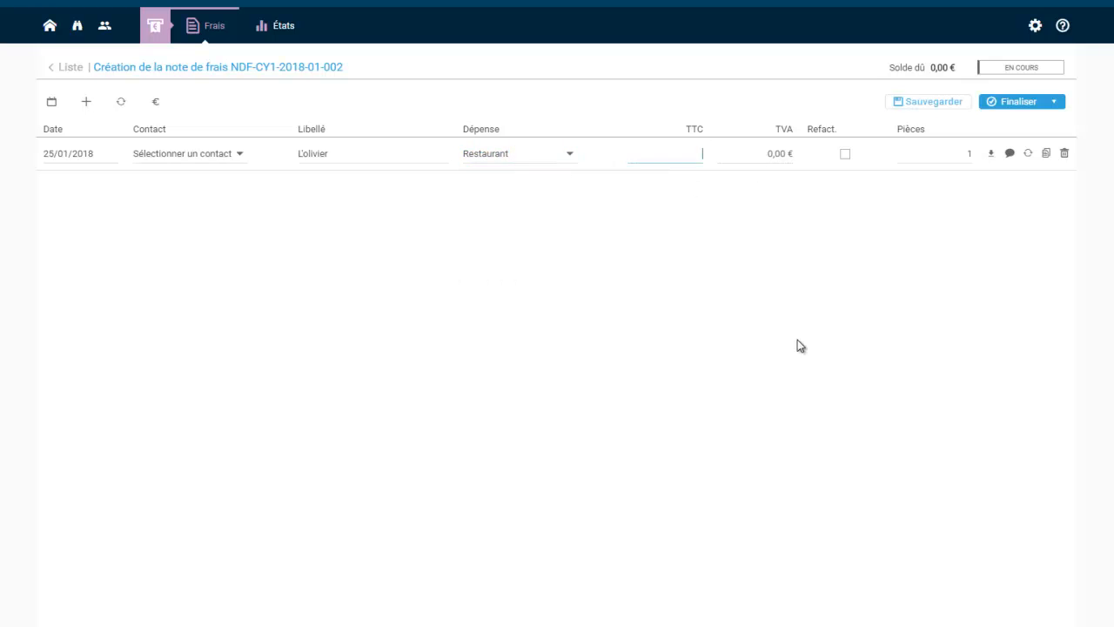
# Read the first receipt's total and enter 68,70 € as the line's TTC amount
pyautogui.click(285, 623)
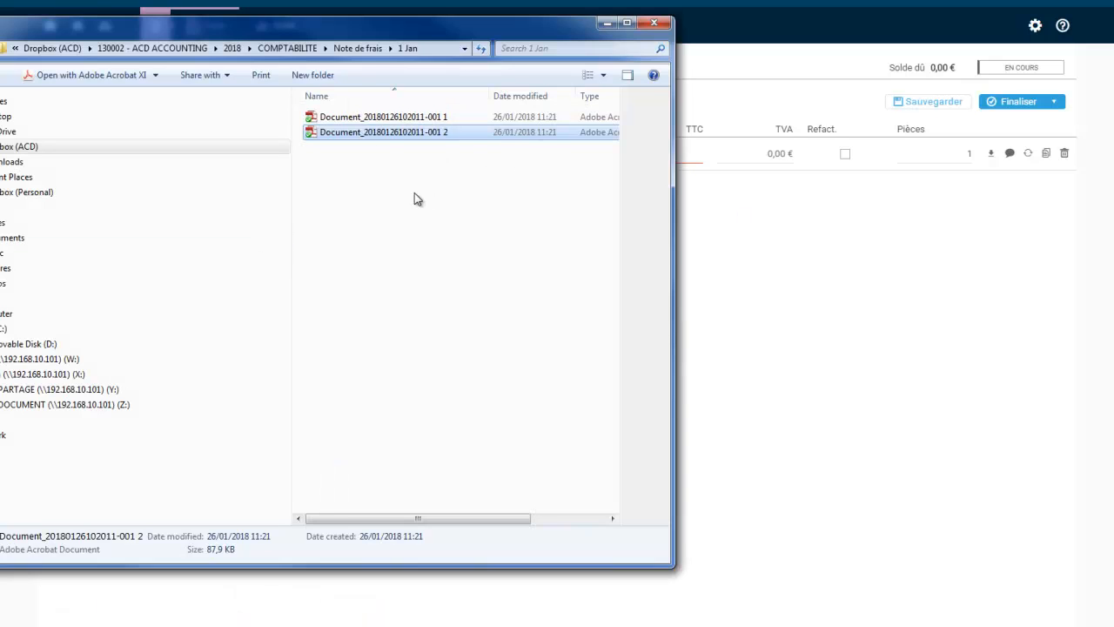
pyautogui.doubleClick(385, 117)
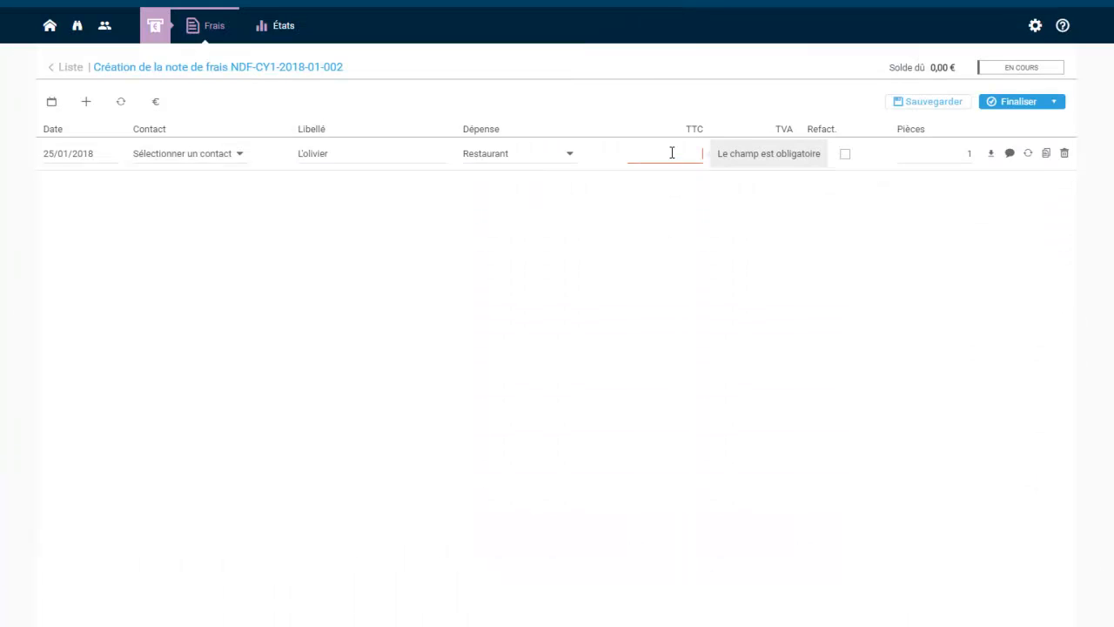
pyautogui.write('68,70')
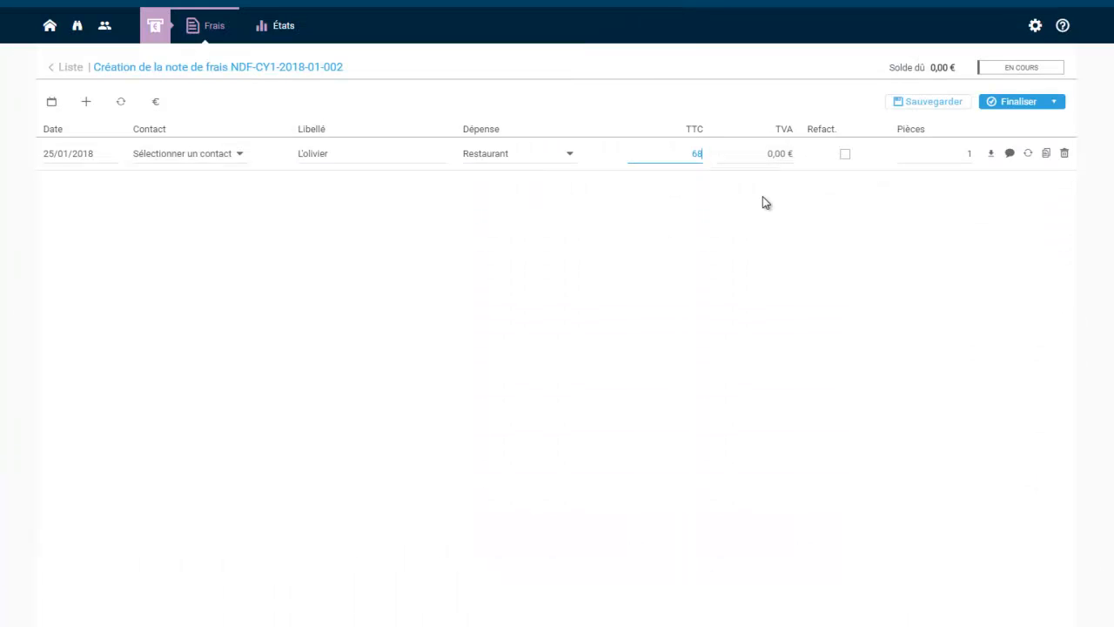
pyautogui.press('Tab')
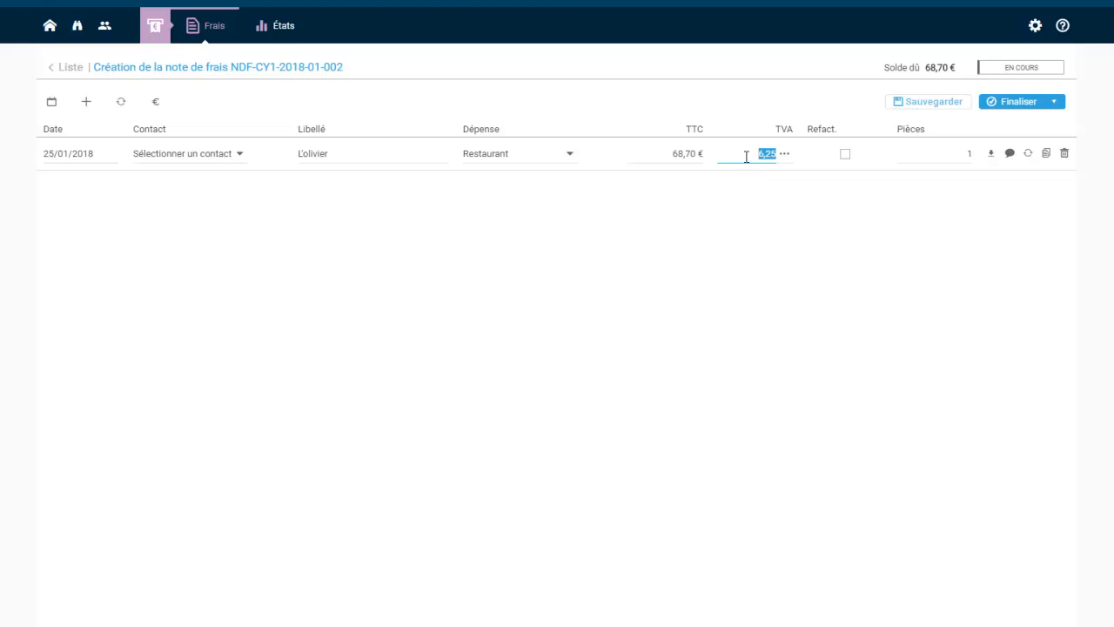
# Check the 6,25 € VAT on the receipt and attach the first receipt PDF to the line
pyautogui.hotkey('alt', 'Tab')
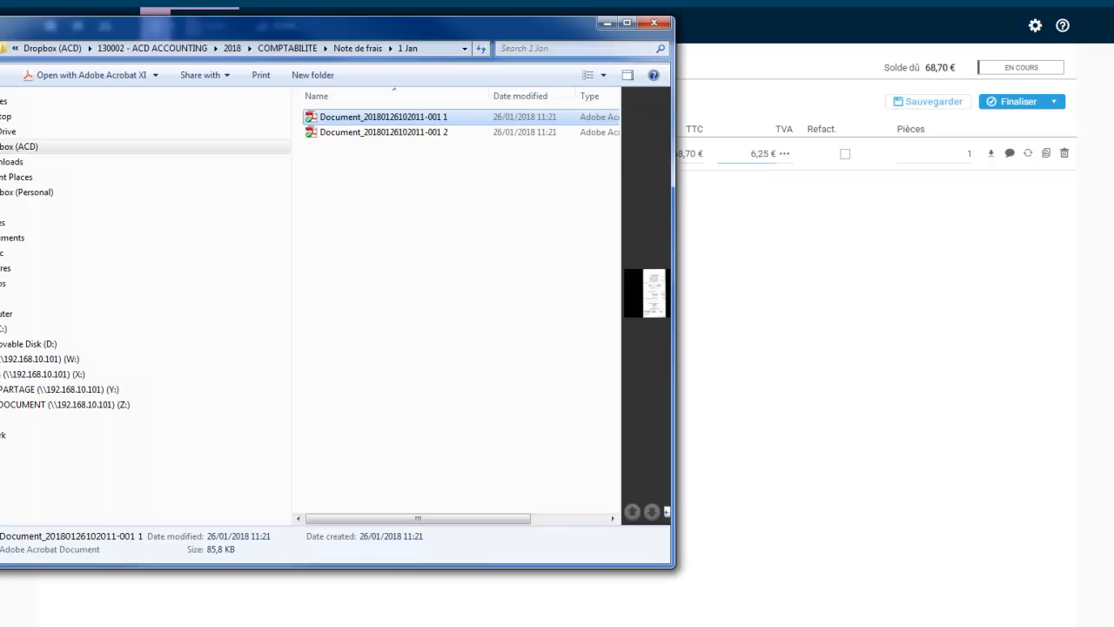
pyautogui.doubleClick(440, 122)
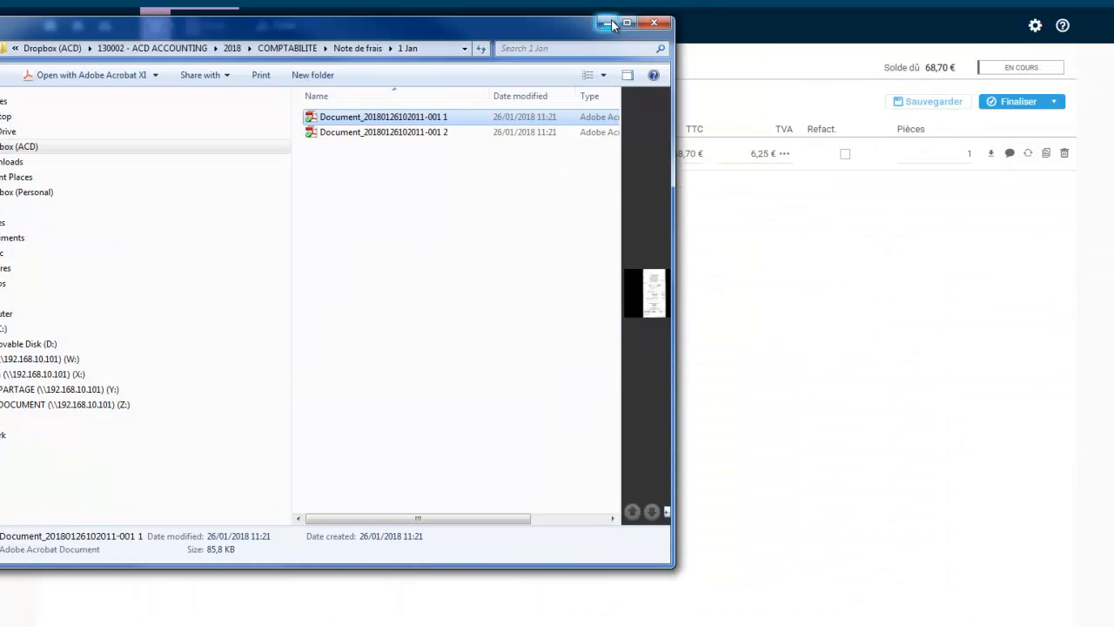
pyautogui.click(609, 24)
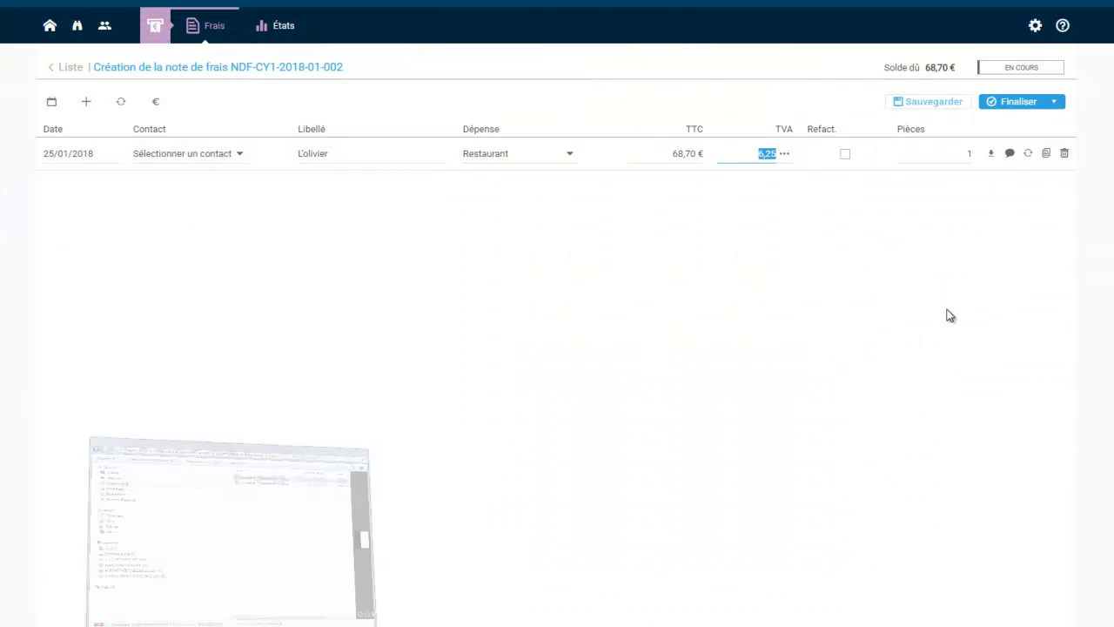
pyautogui.click(992, 155)
pyautogui.doubleClick(105, 22)
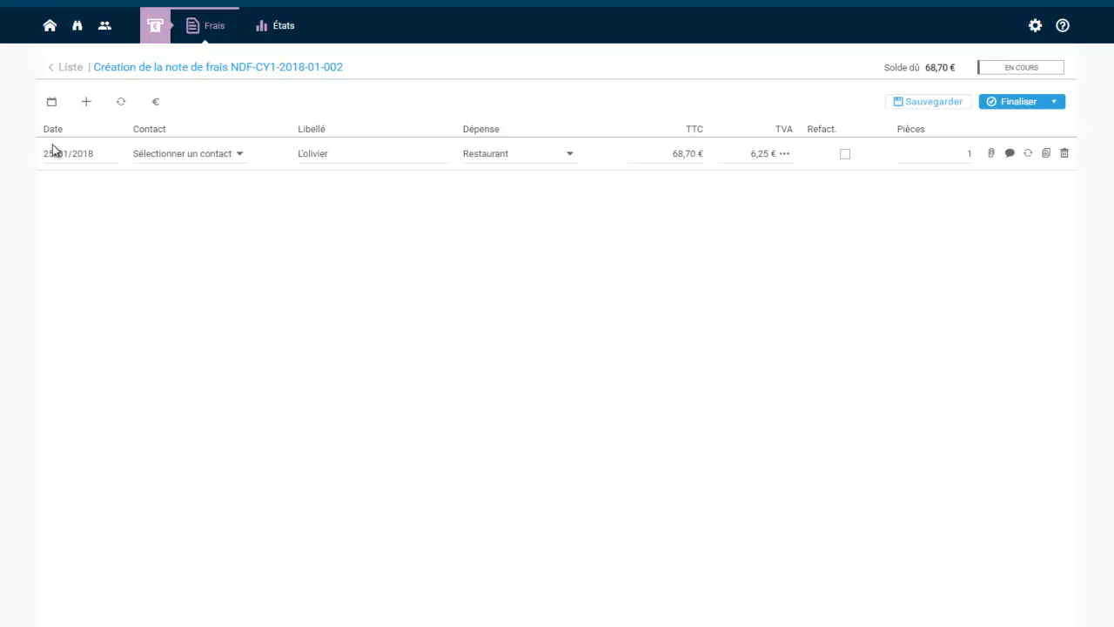
# Add a new blank expense line and read the second L'Olivier receipt scan
pyautogui.click(86, 103)
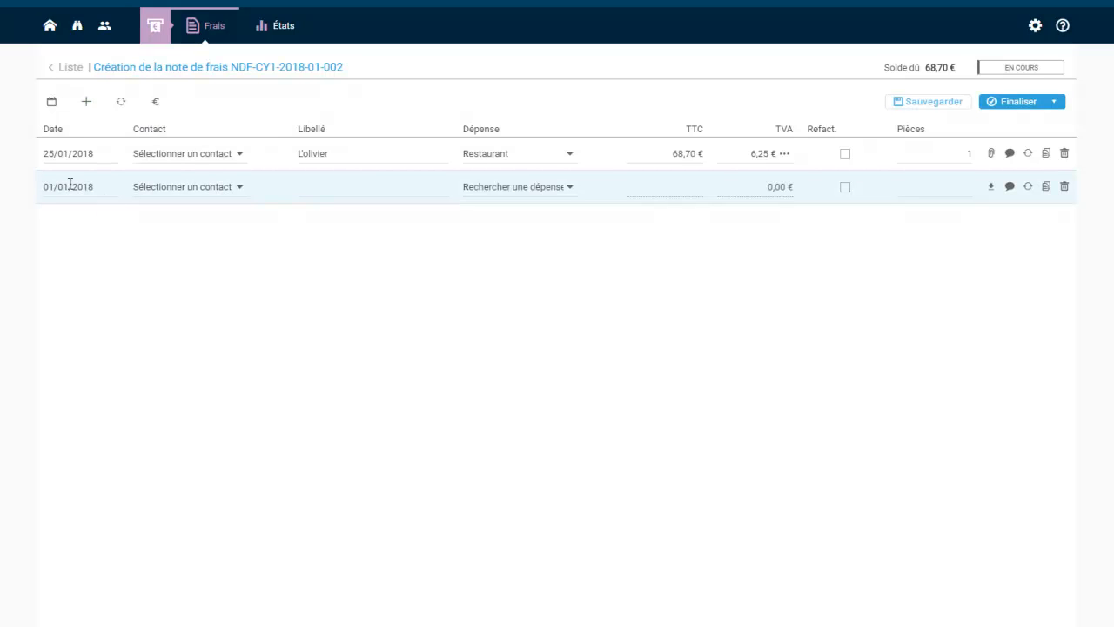
pyautogui.hotkey('alt', 'Tab')
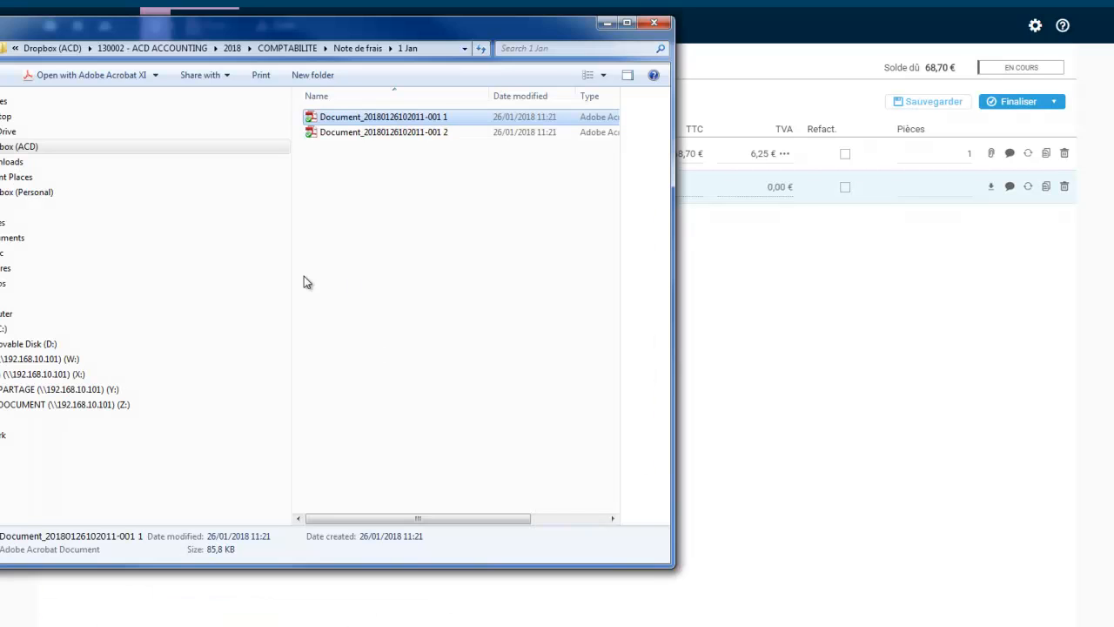
pyautogui.doubleClick(371, 134)
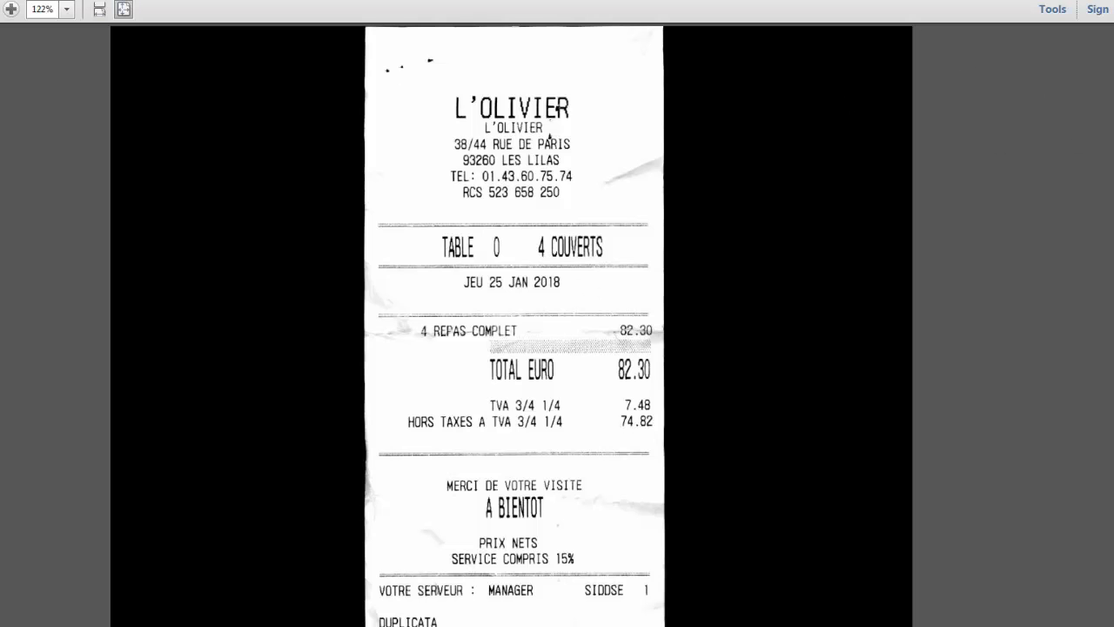
pyautogui.hotkey('alt', 'F4')
pyautogui.click(602, 25)
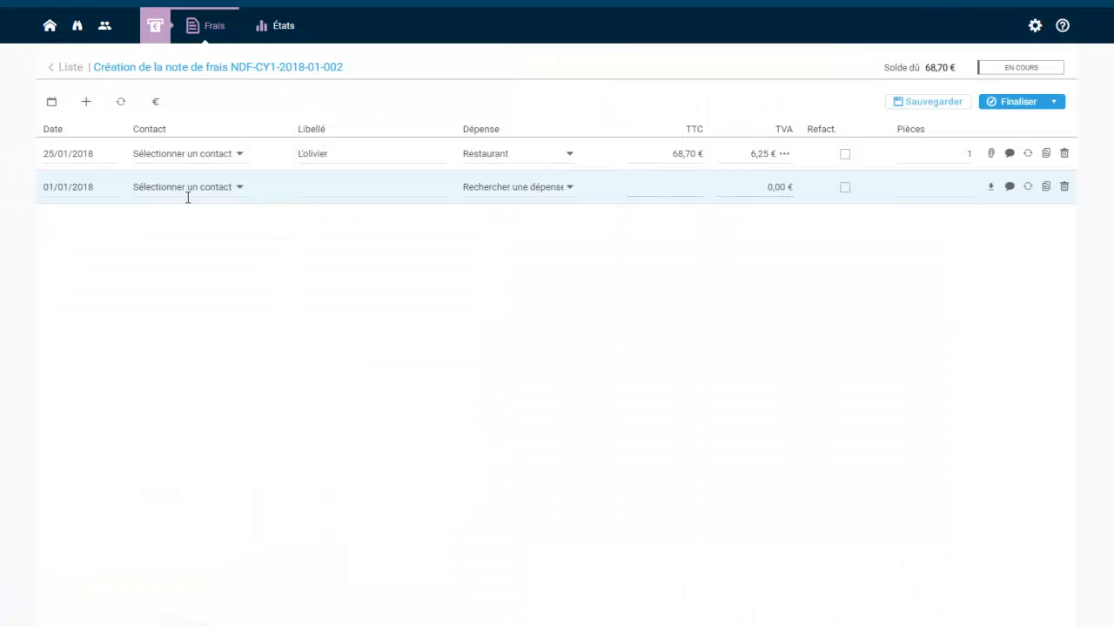
# Date the new line 25/01/2018 with the description L'olivier
pyautogui.click(90, 186)
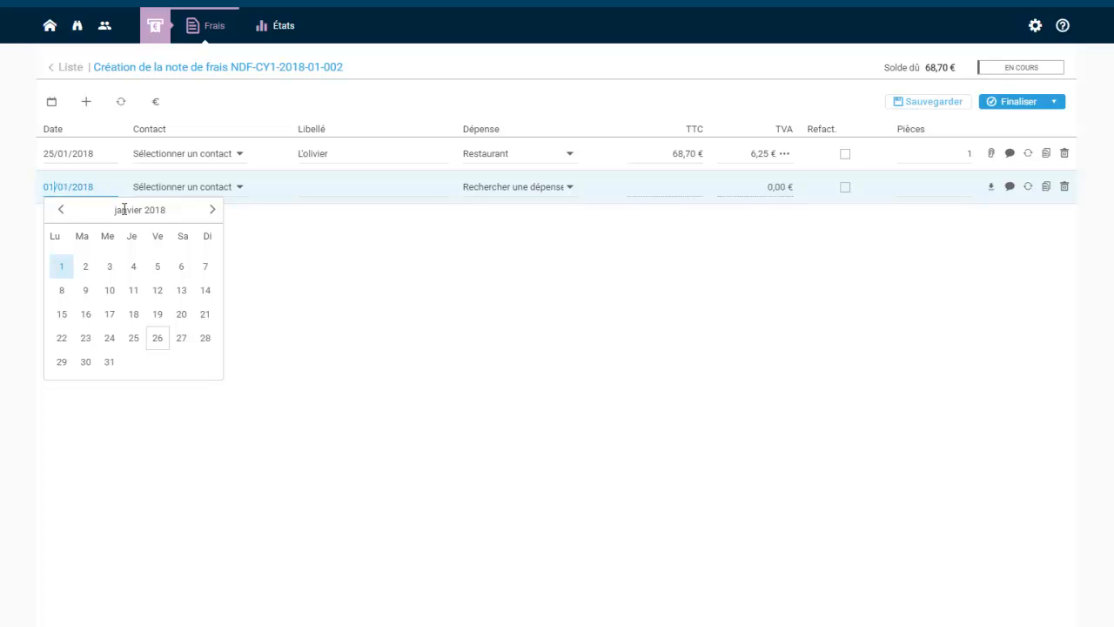
pyautogui.write('25')
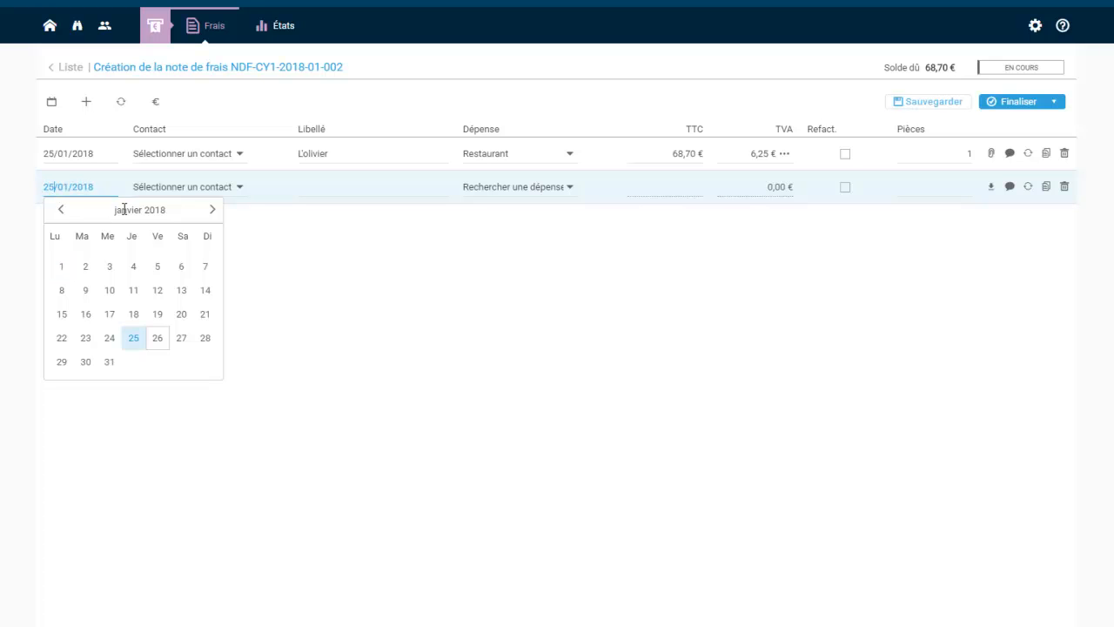
pyautogui.press('Tab')
pyautogui.click(349, 190)
pyautogui.write("L'o")
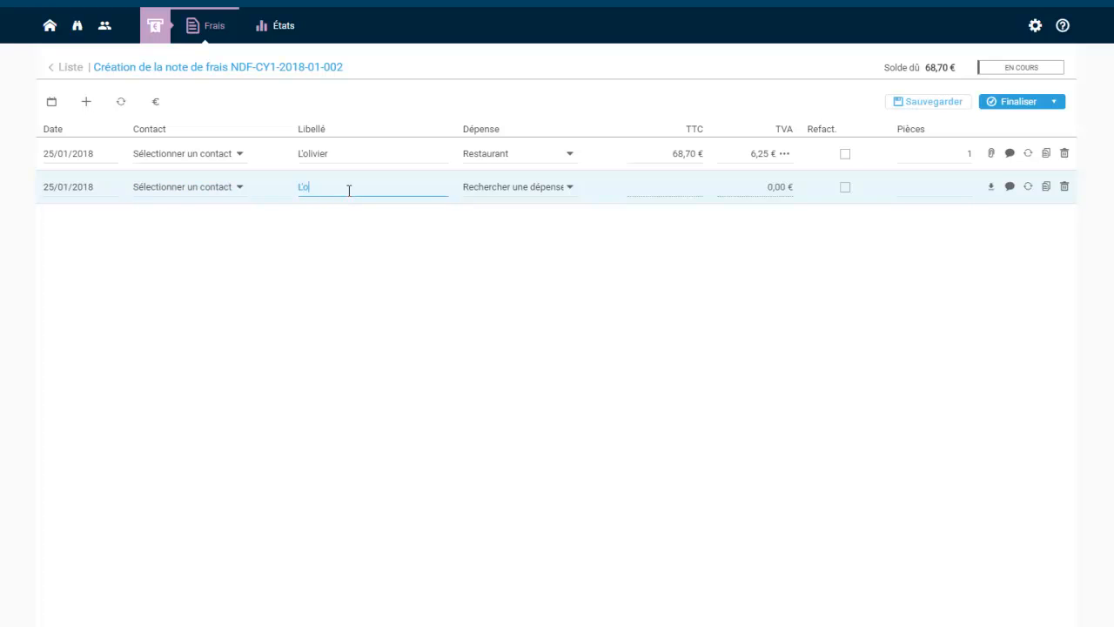
pyautogui.write('livier')
pyautogui.press('Tab')
# Set the expense type to Restaurant and the TTC amount to 82,30 €, giving 7,48 € VAT
pyautogui.write('rest')
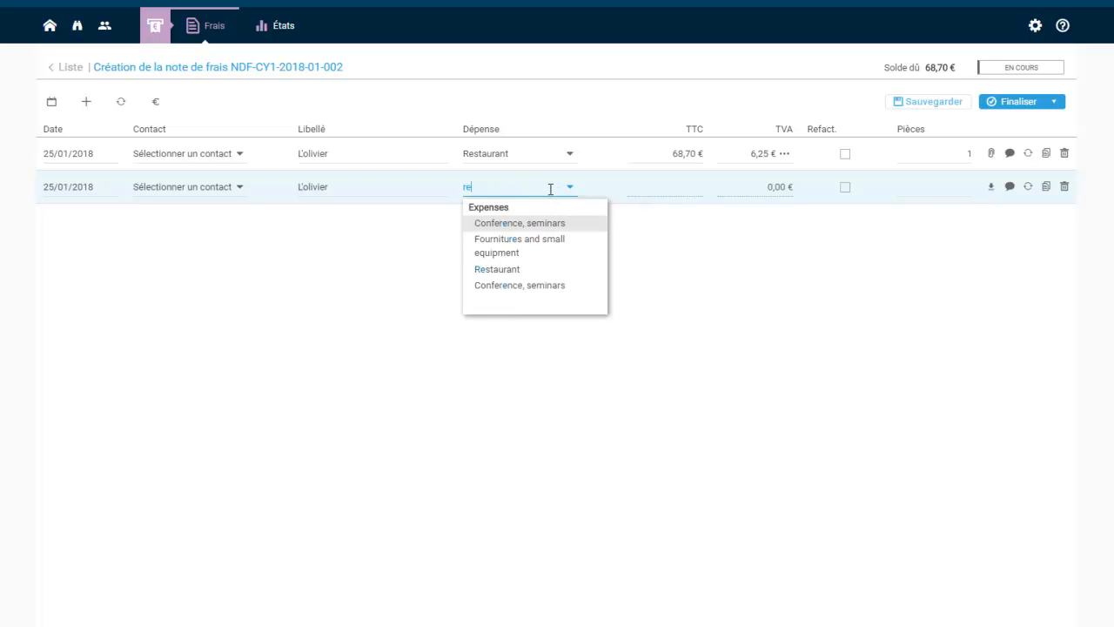
pyautogui.press('Tab')
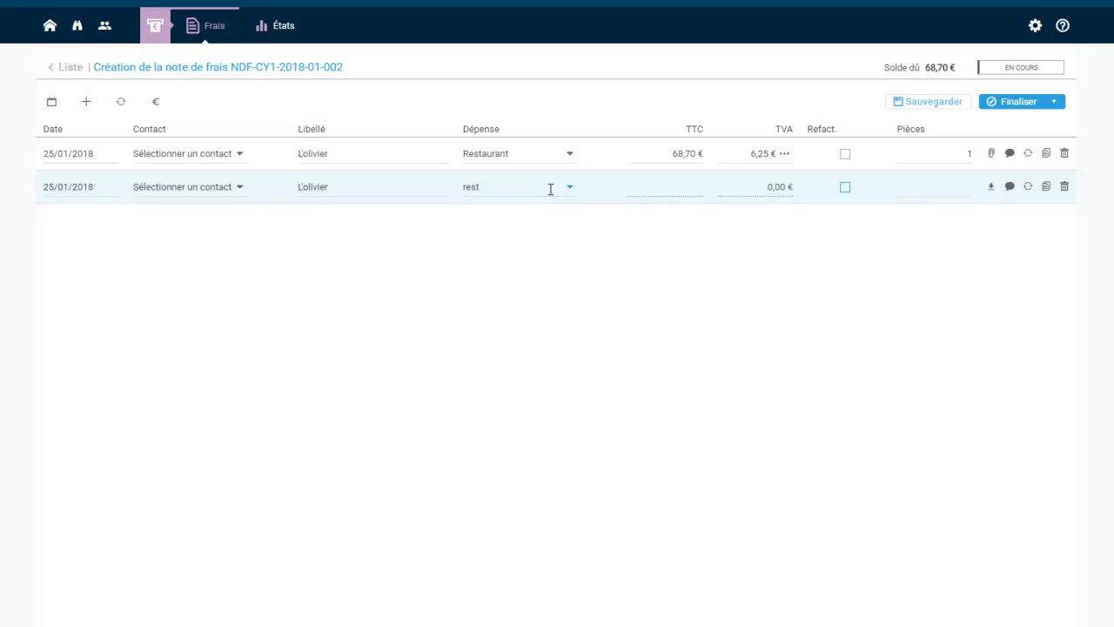
pyautogui.click(551, 189)
pyautogui.write('rest')
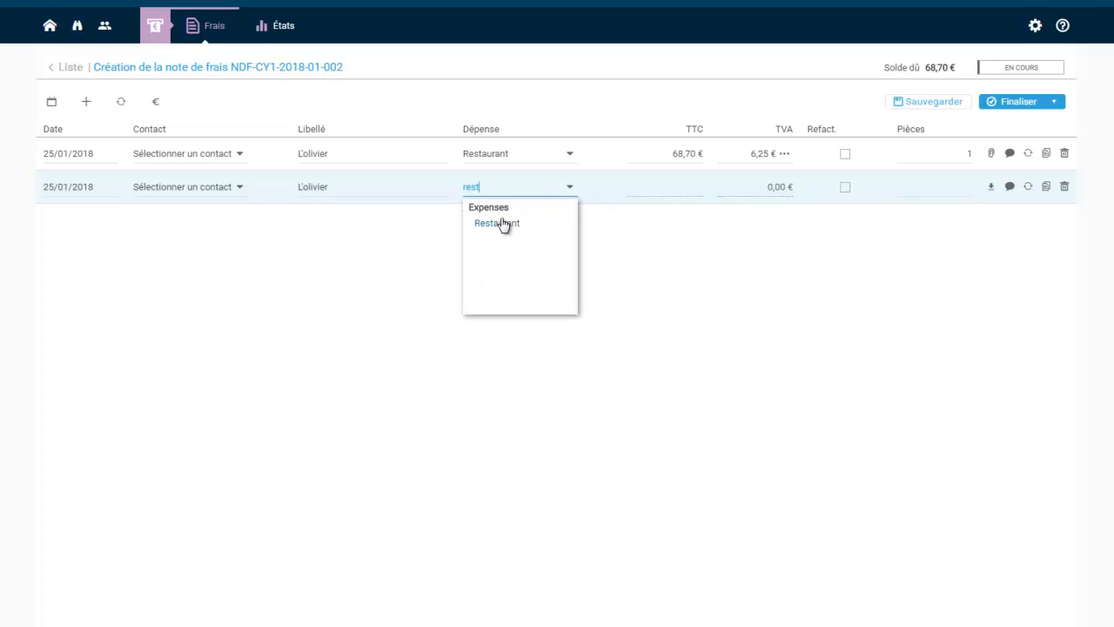
pyautogui.click(503, 224)
pyautogui.click(691, 185)
pyautogui.write('82,30')
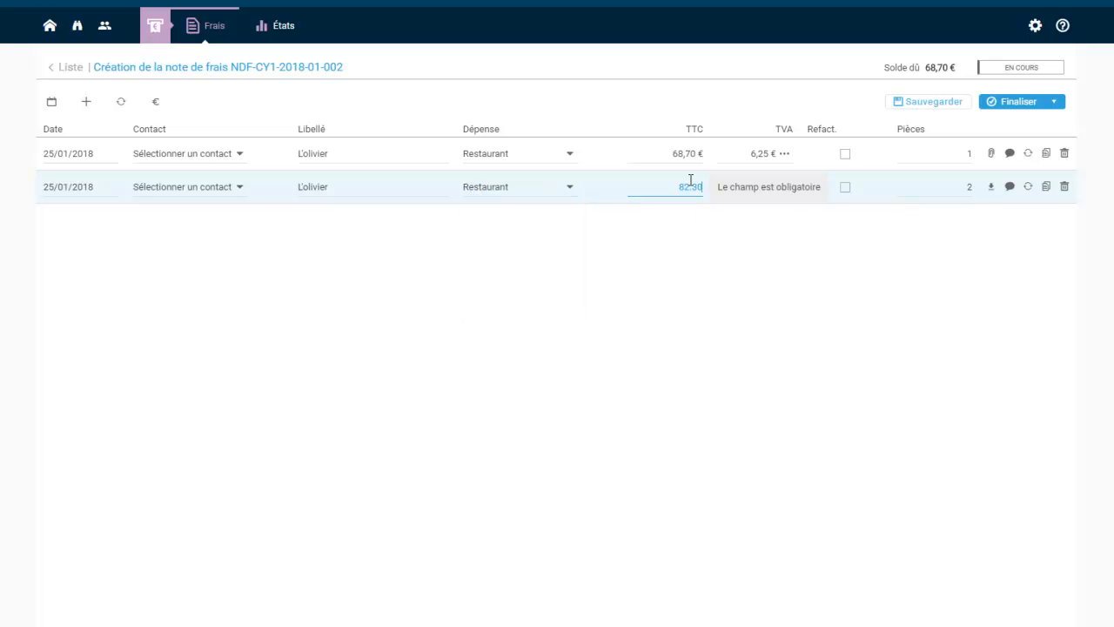
pyautogui.press('Tab')
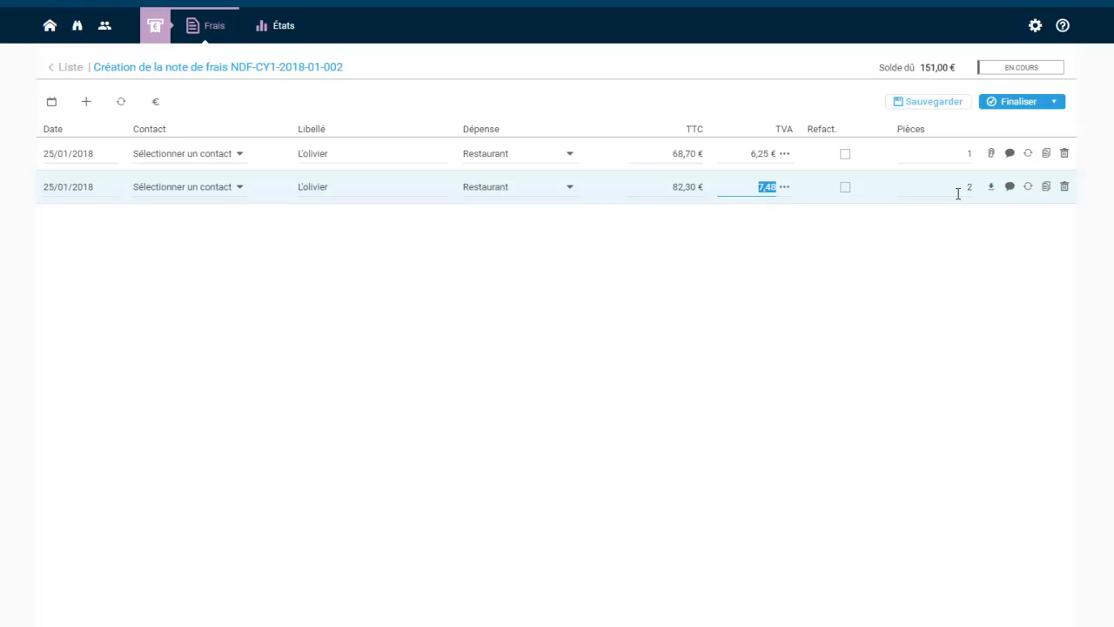
pyautogui.click(992, 187)
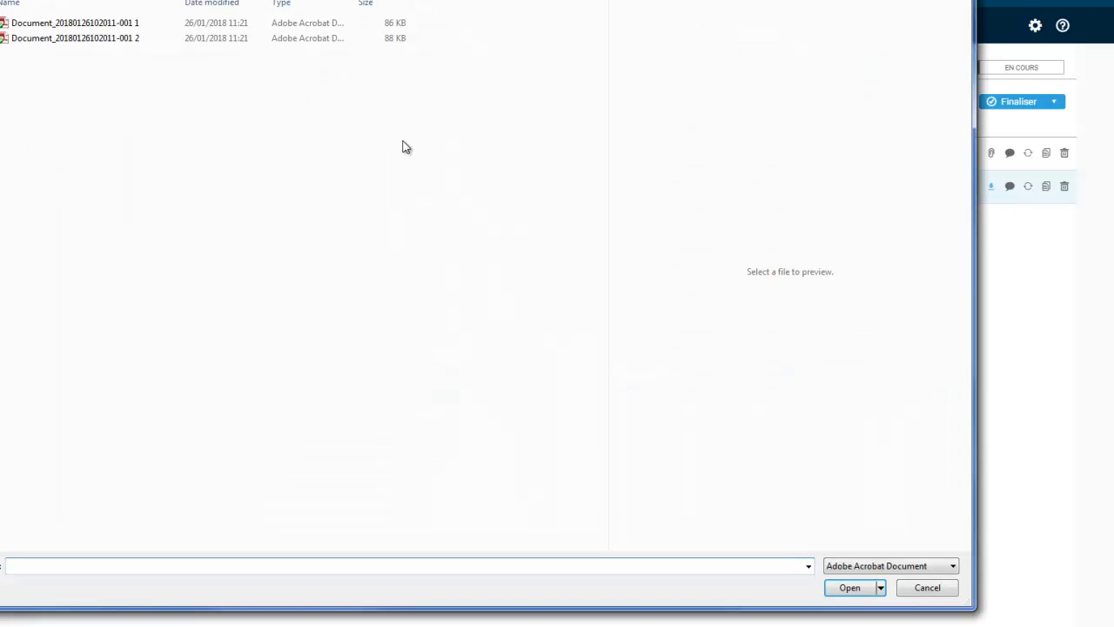
pyautogui.doubleClick(134, 40)
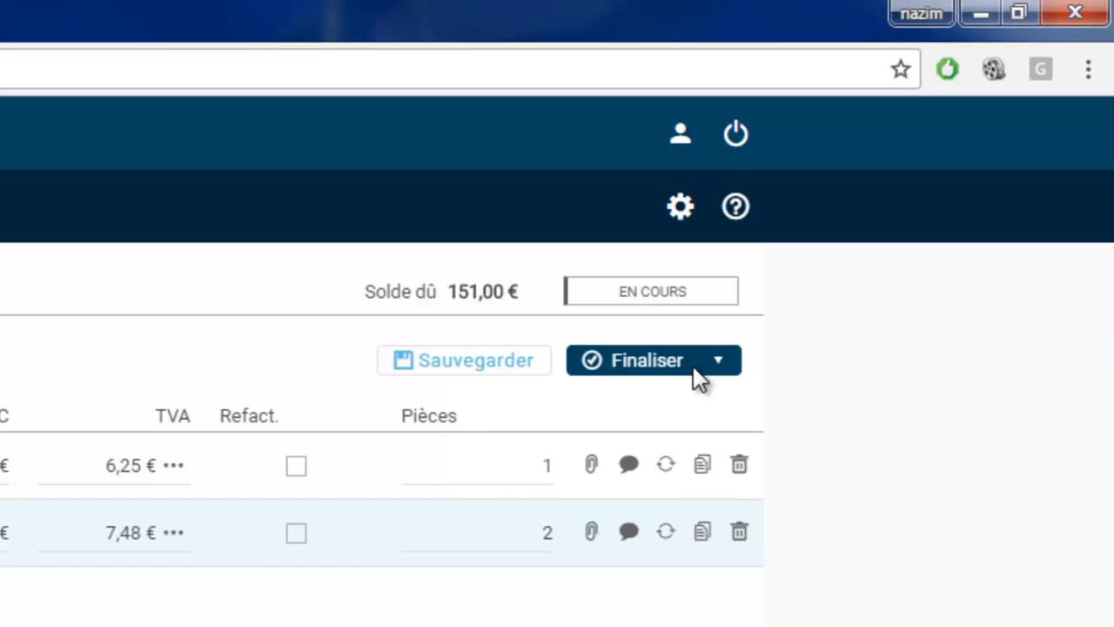
# Finalise the 151,00 € report and choose Envoyer pour validation
pyautogui.click(694, 367)
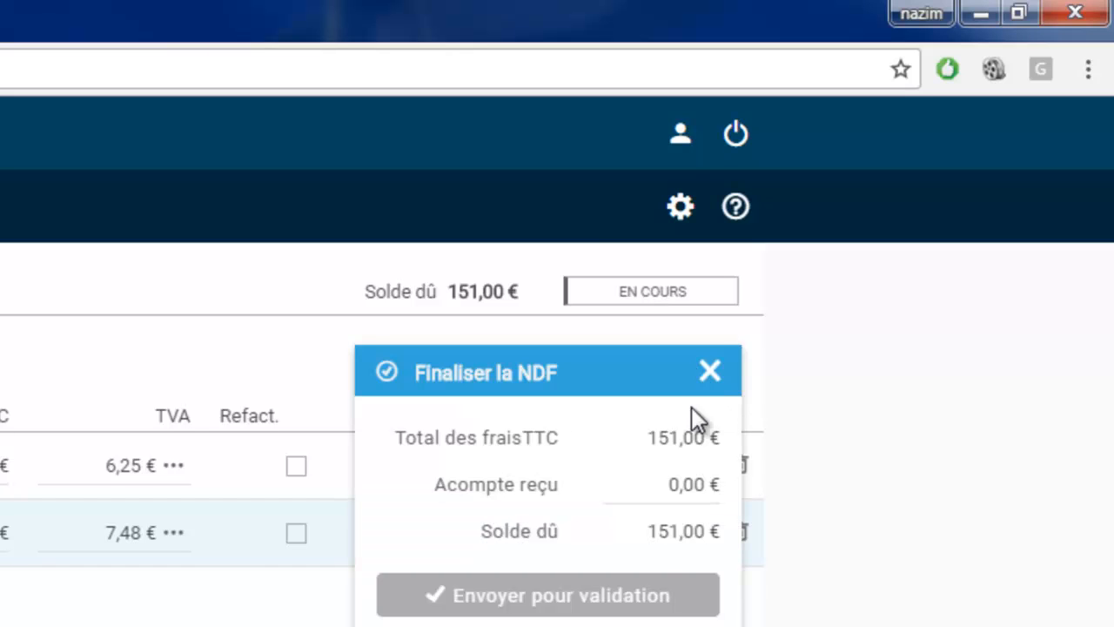
pyautogui.click(574, 600)
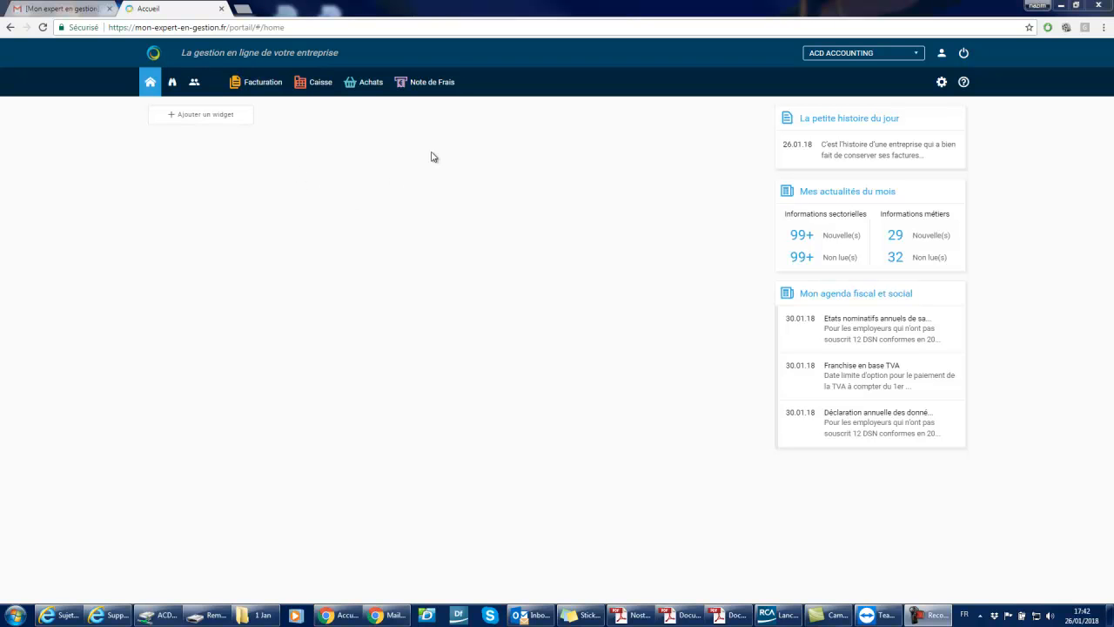
# Open Note de Frais and choose Ne plus afficher on the module's discovery popup
pyautogui.click(425, 90)
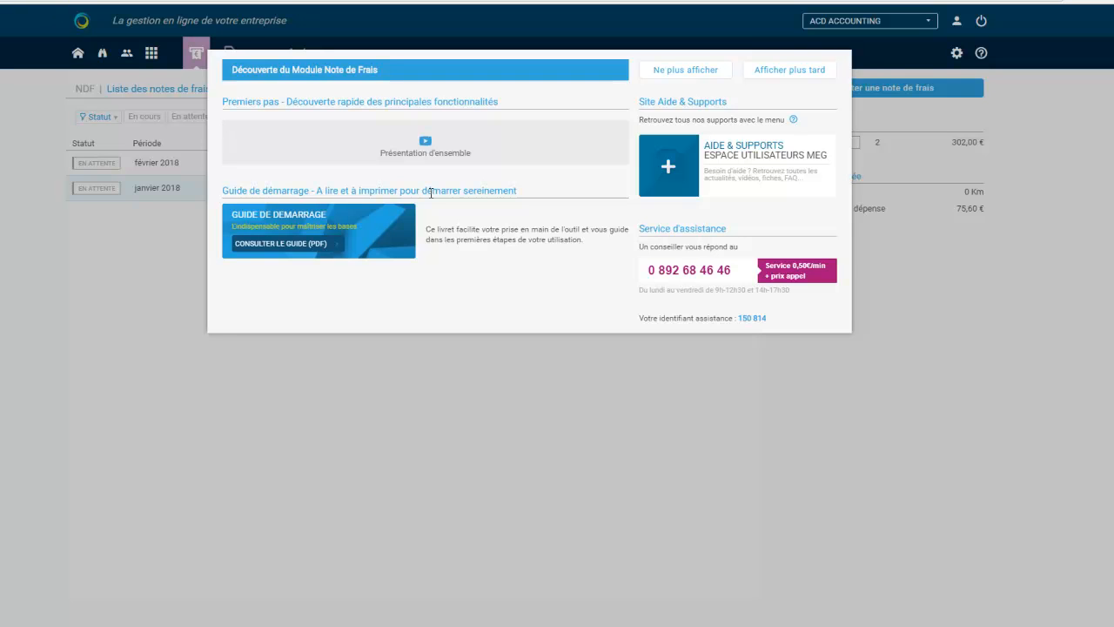
pyautogui.click(684, 74)
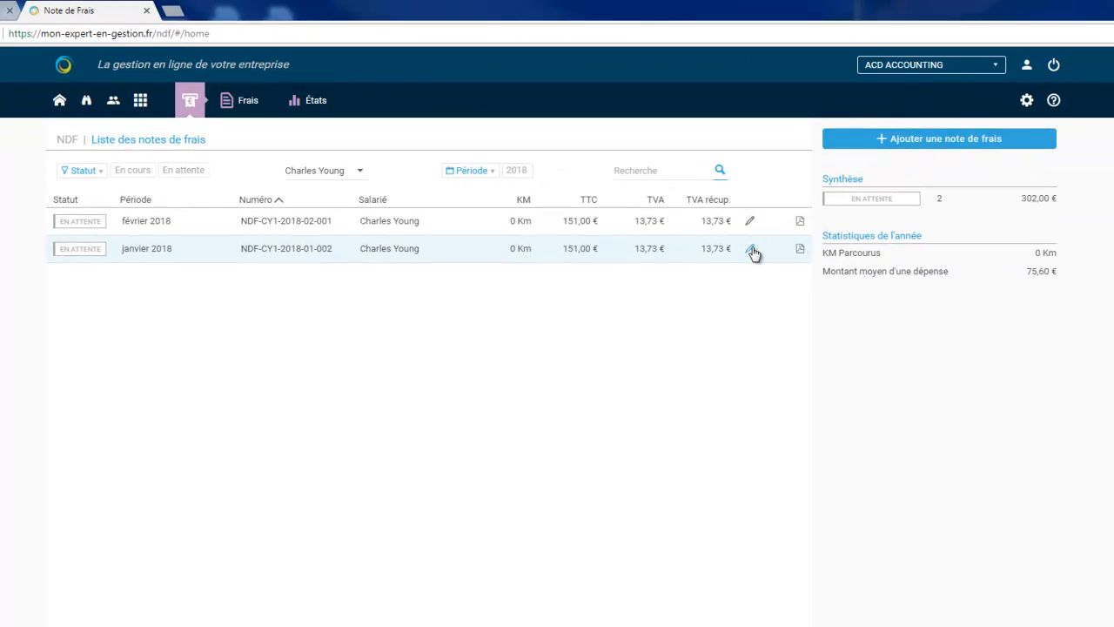
pyautogui.click(751, 250)
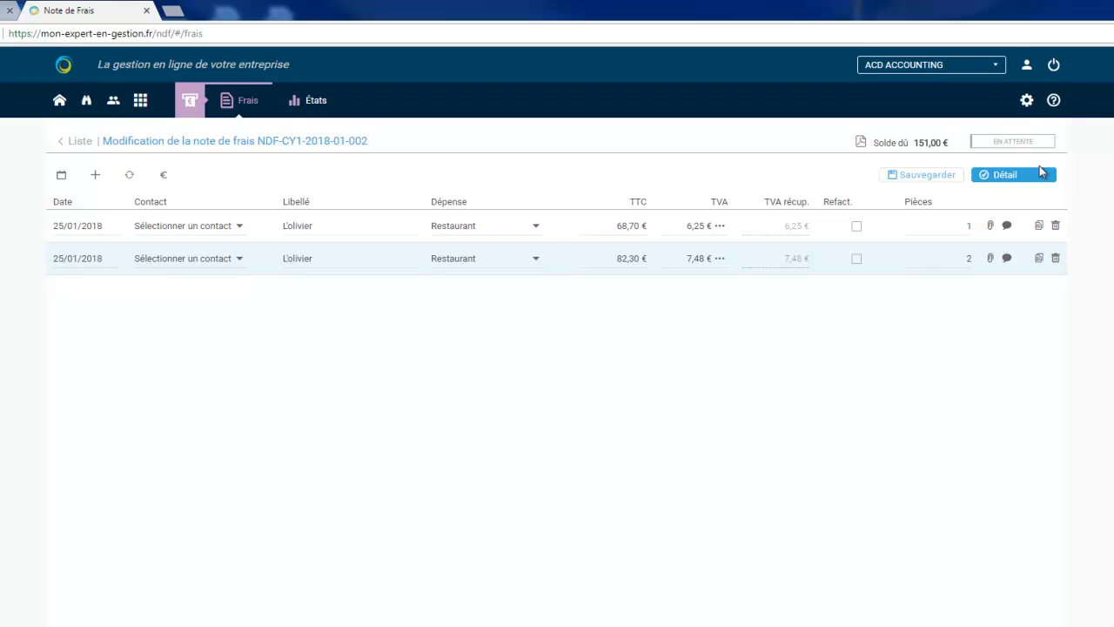
pyautogui.click(991, 228)
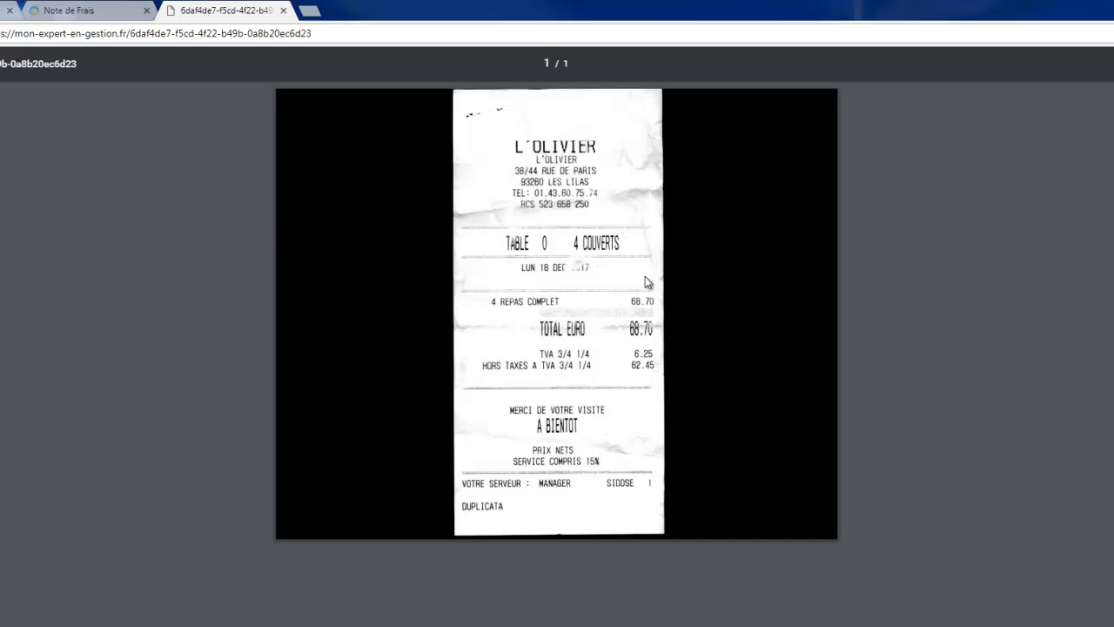
pyautogui.click(58, 11)
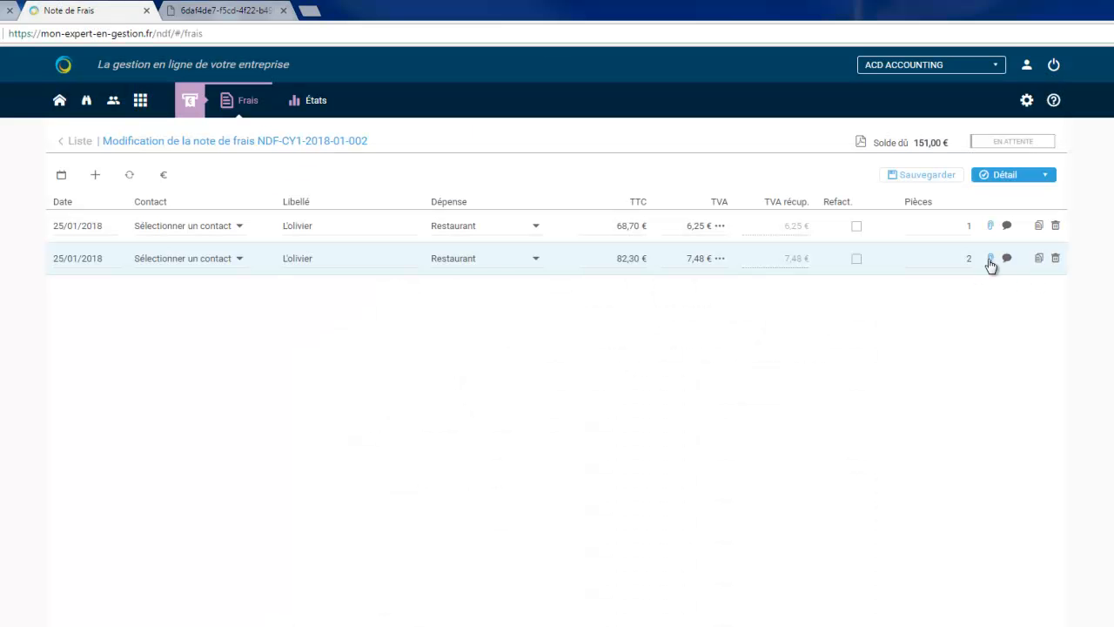
pyautogui.click(990, 258)
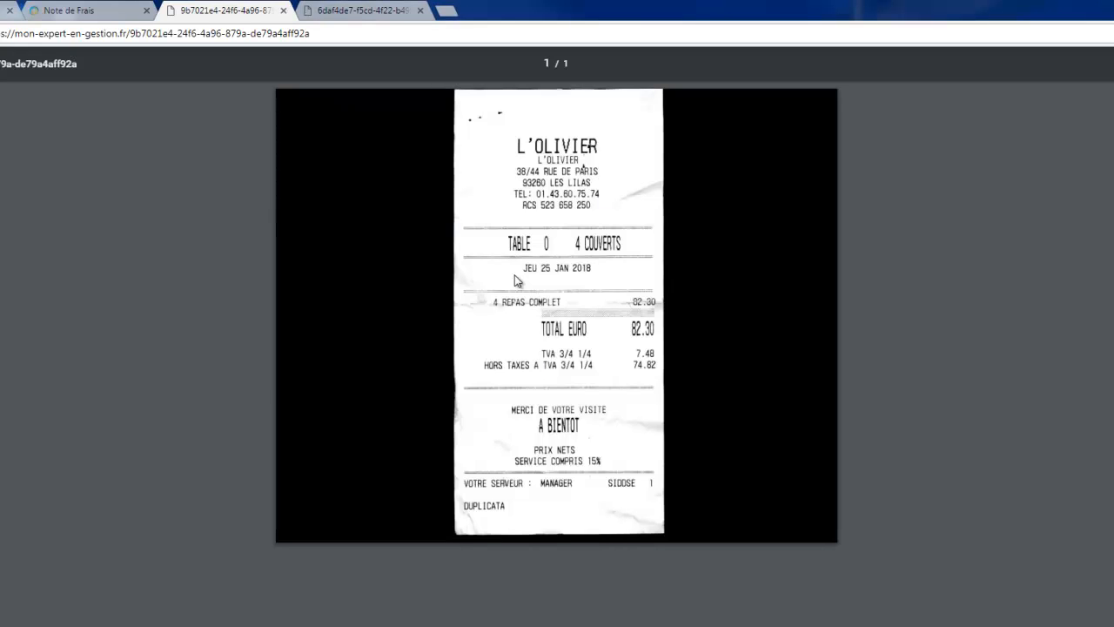
pyautogui.click(74, 11)
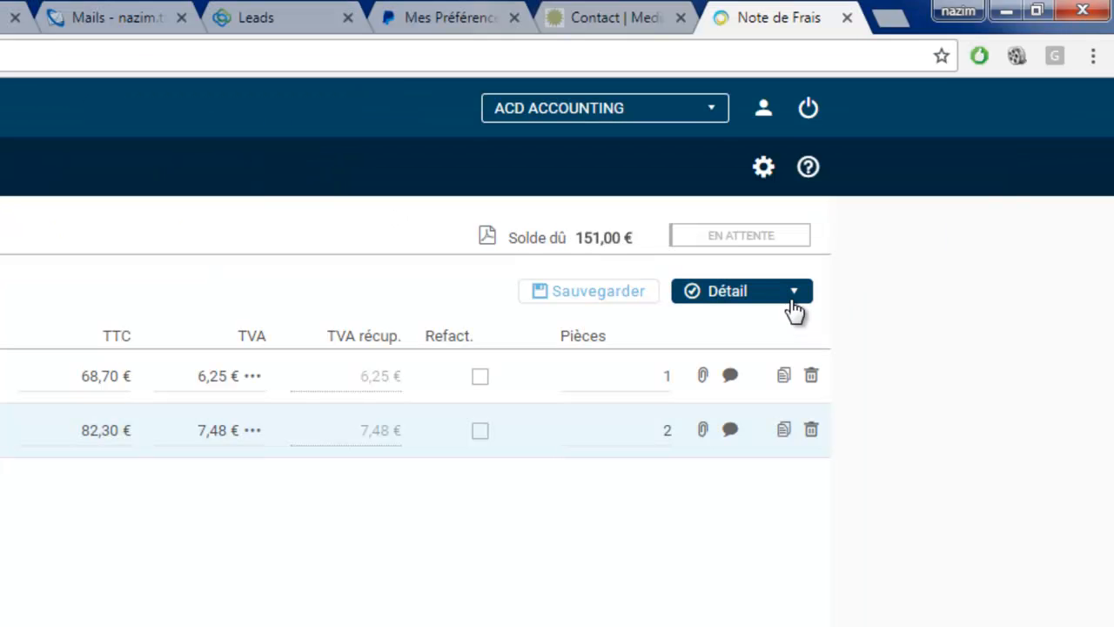
pyautogui.click(793, 300)
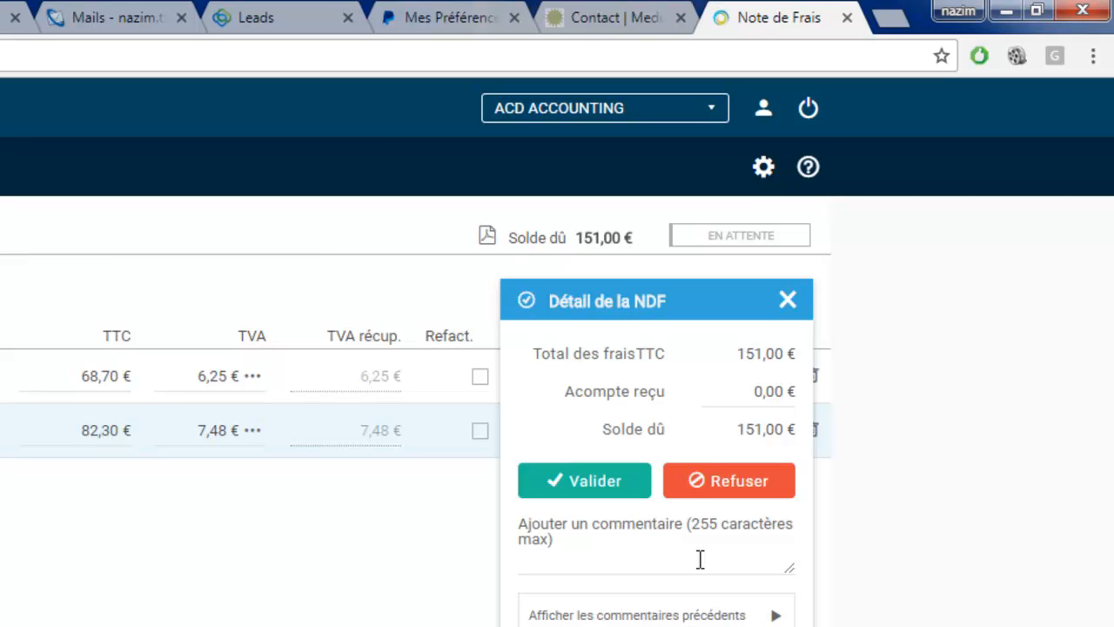
pyautogui.click(788, 300)
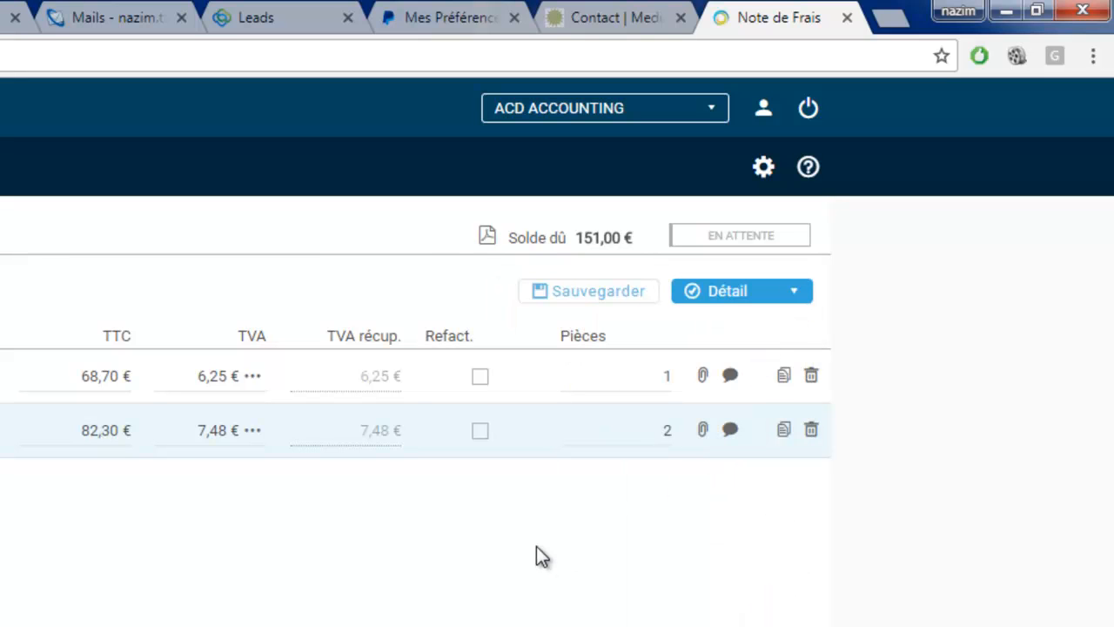